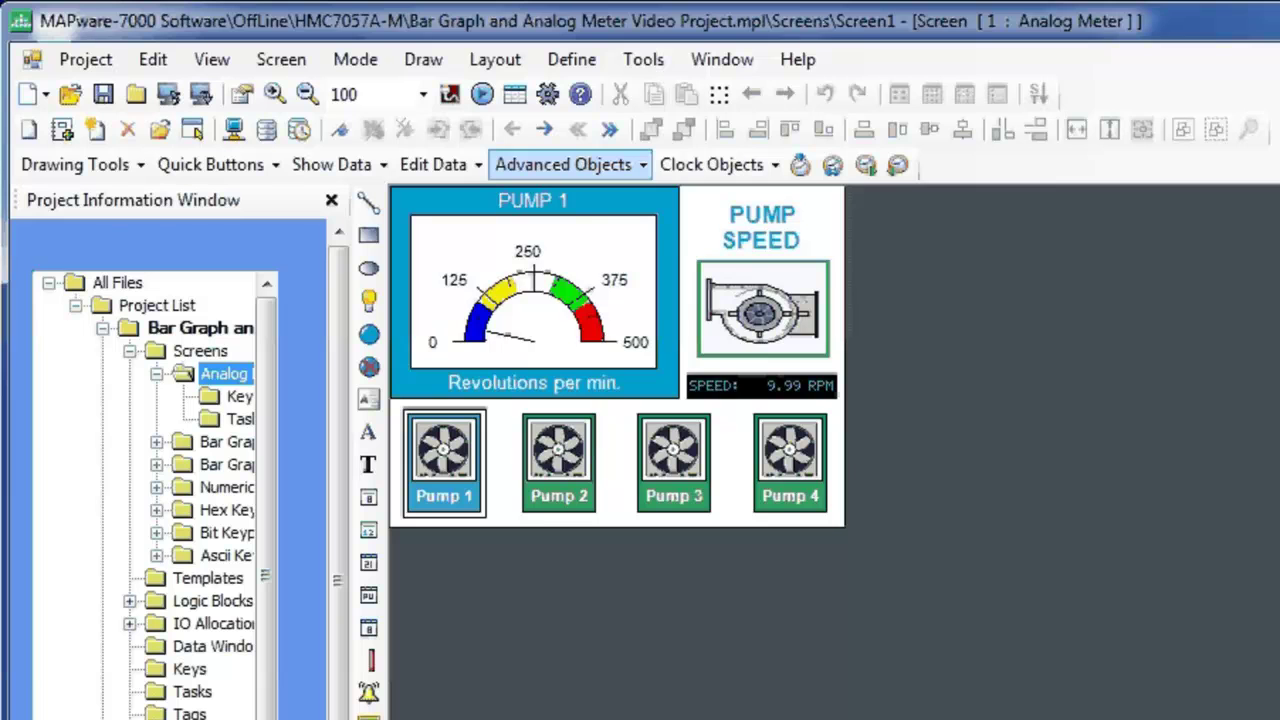
- Open the colour patch collection of the Pump 1 analog meter for editing
left_click(563, 164)
left_click(590, 411)
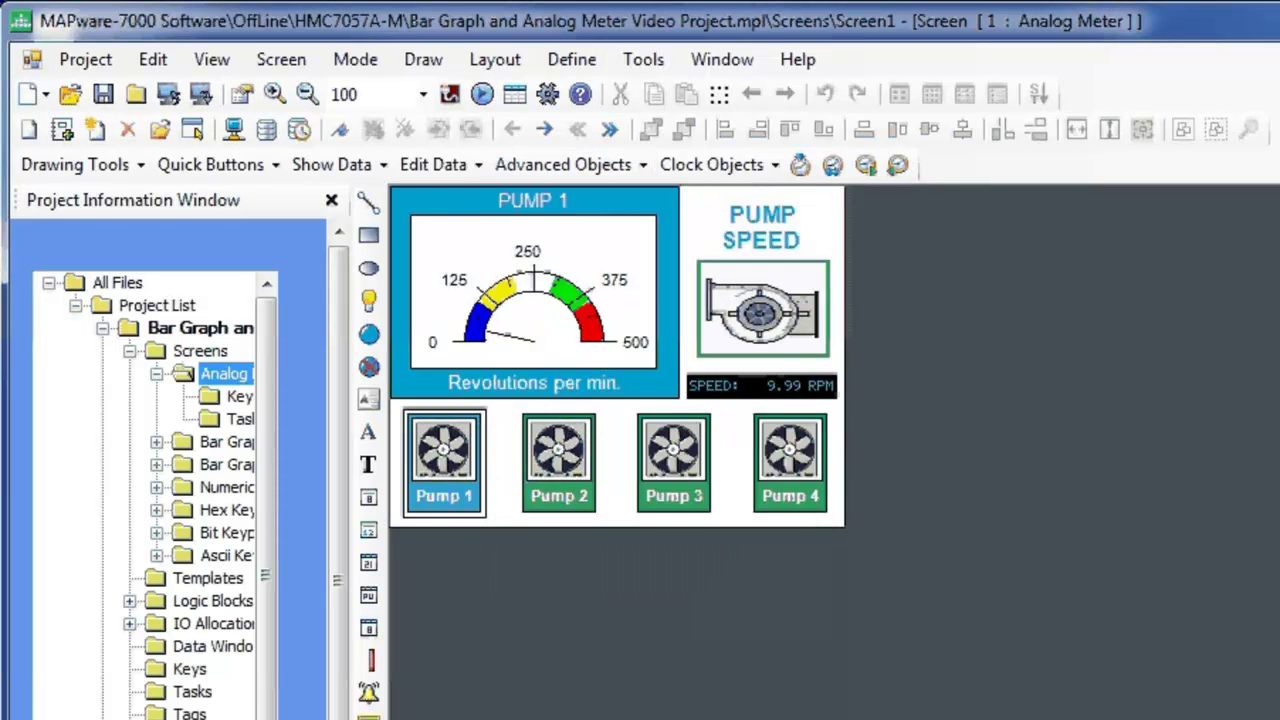
left_click(534, 310)
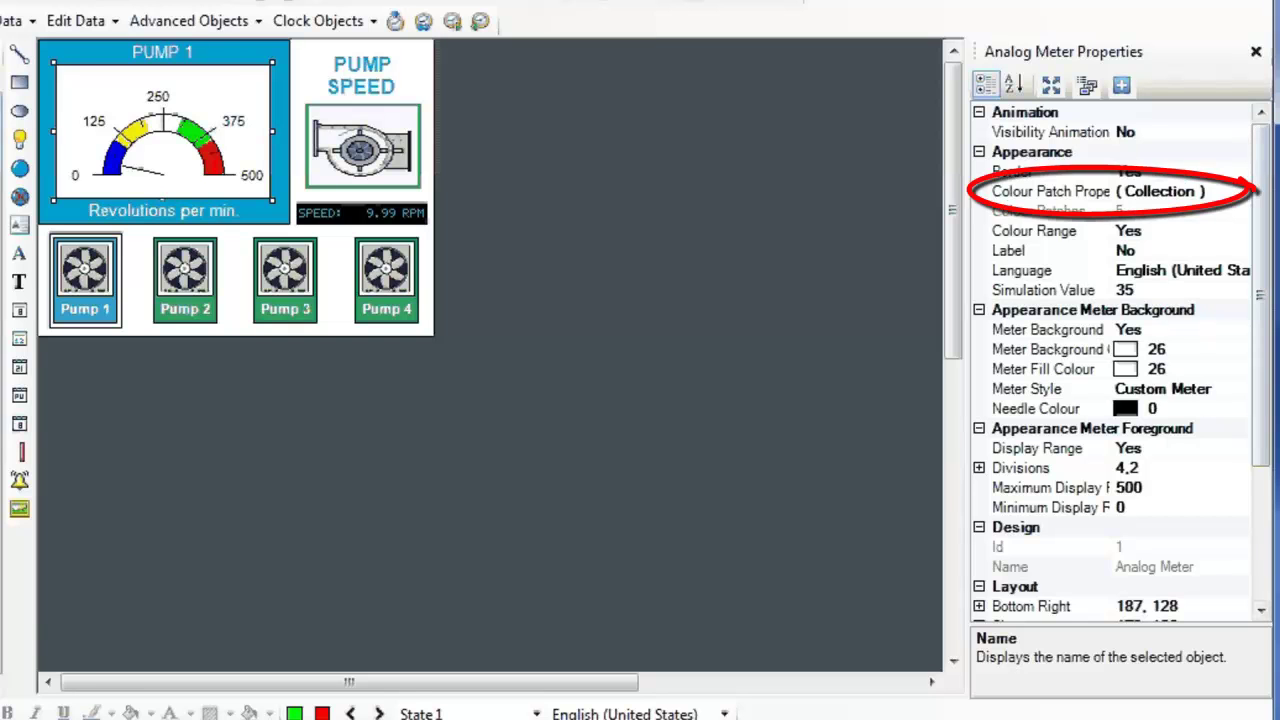
left_click(1160, 191)
left_click(1241, 191)
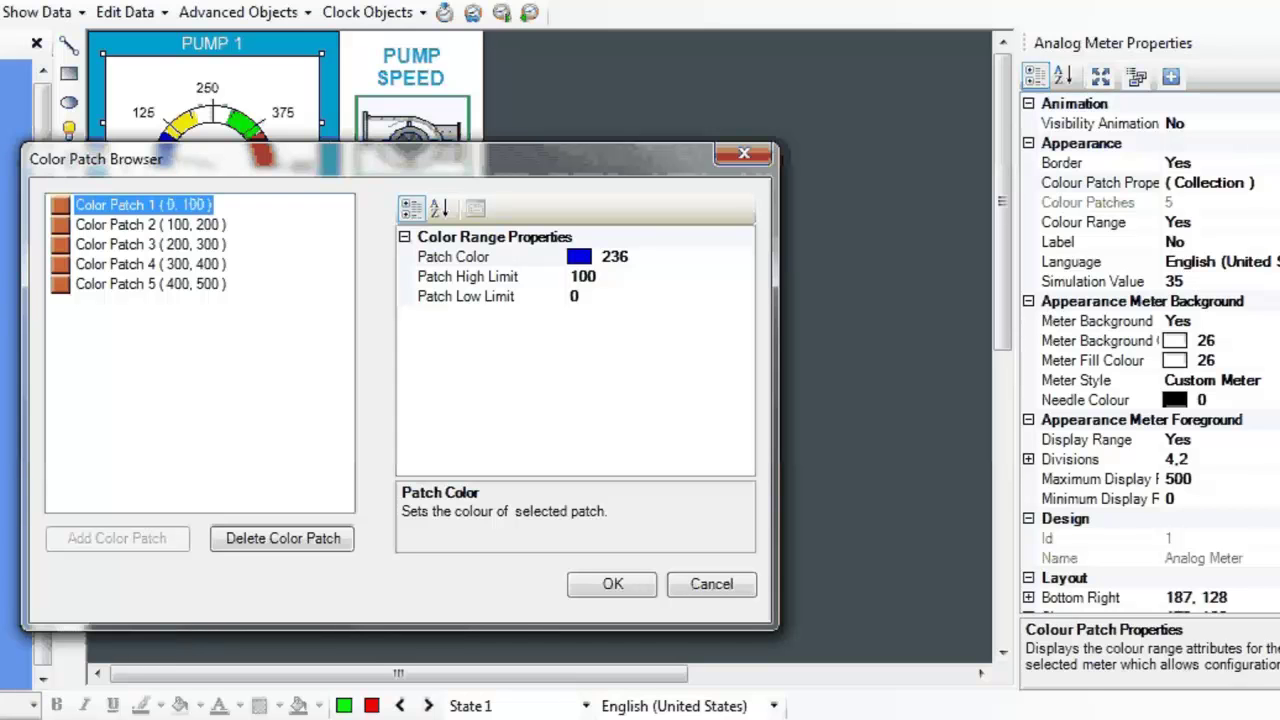
- Try to set the high limit of Color Patch 4 to 401
left_click(150, 264)
left_click(598, 277)
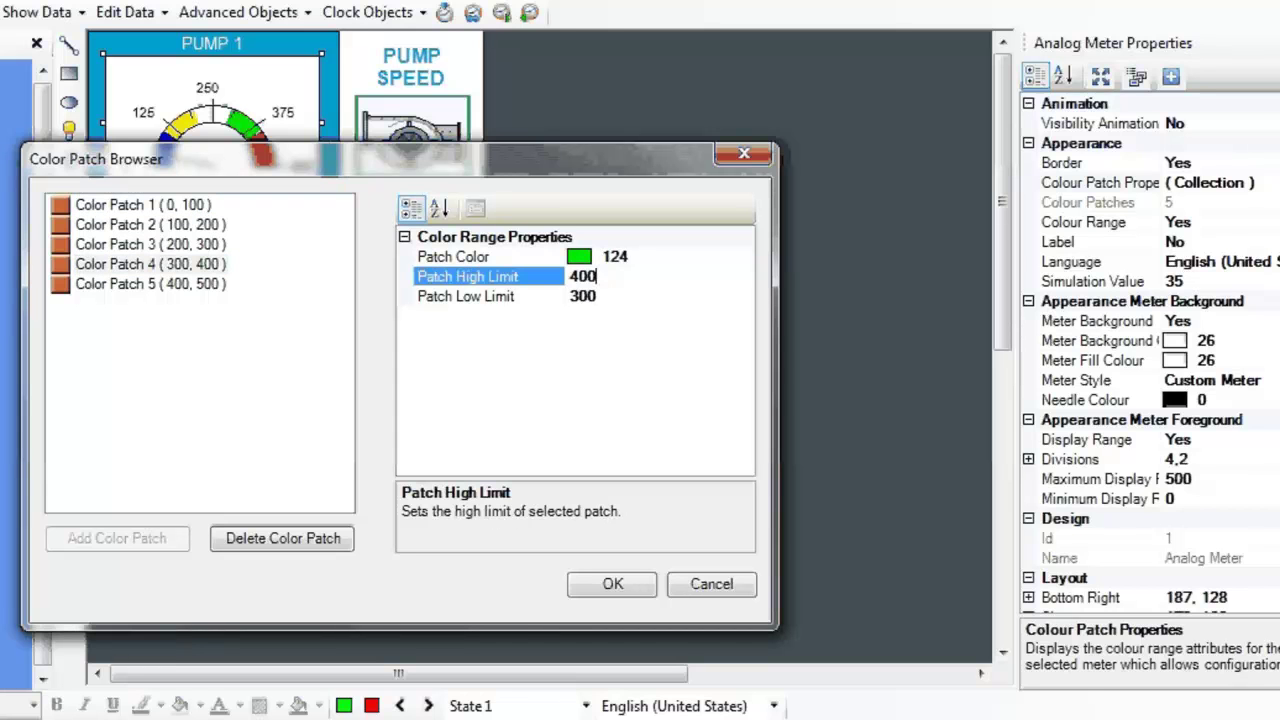
key("BackSpace")
type("1")
key("Return")
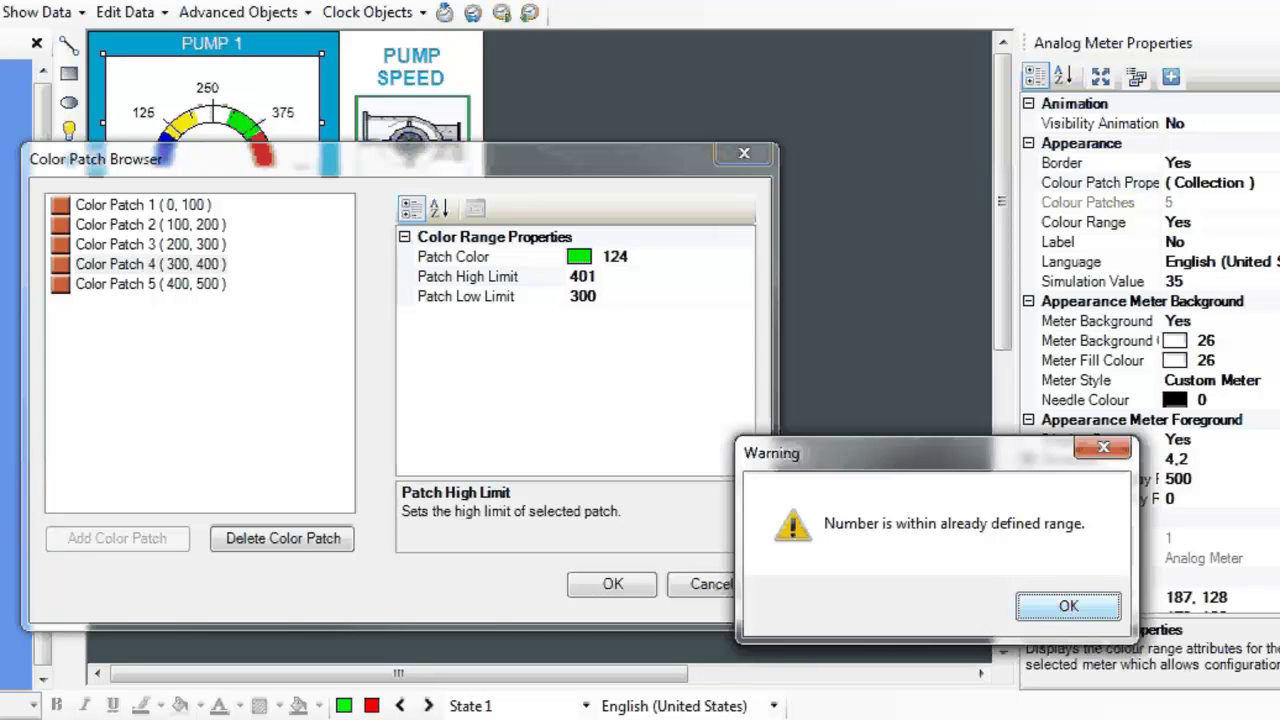
key("Return")
- Set the low limit of Color Patch 5 to 402
left_click(151, 285)
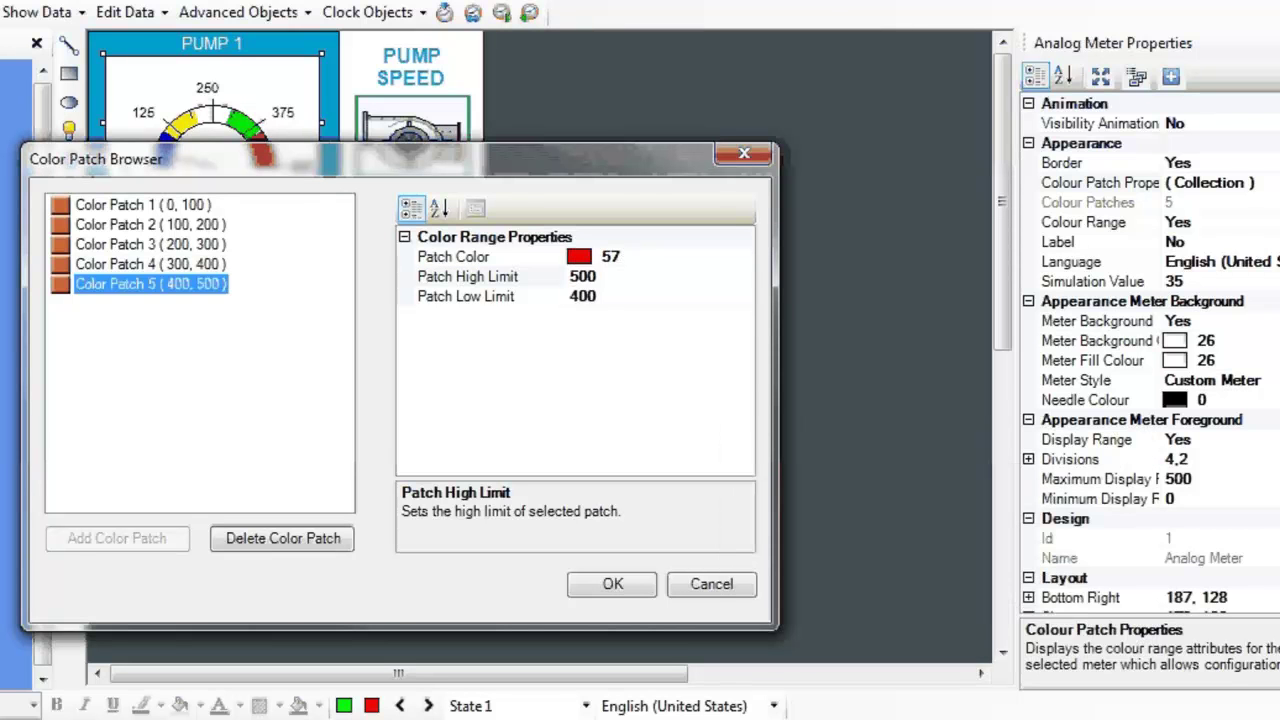
left_click(600, 296)
key("BackSpace")
type("2")
key("Return")
- Set the high limit of Color Patch 4 to 401
left_click(151, 265)
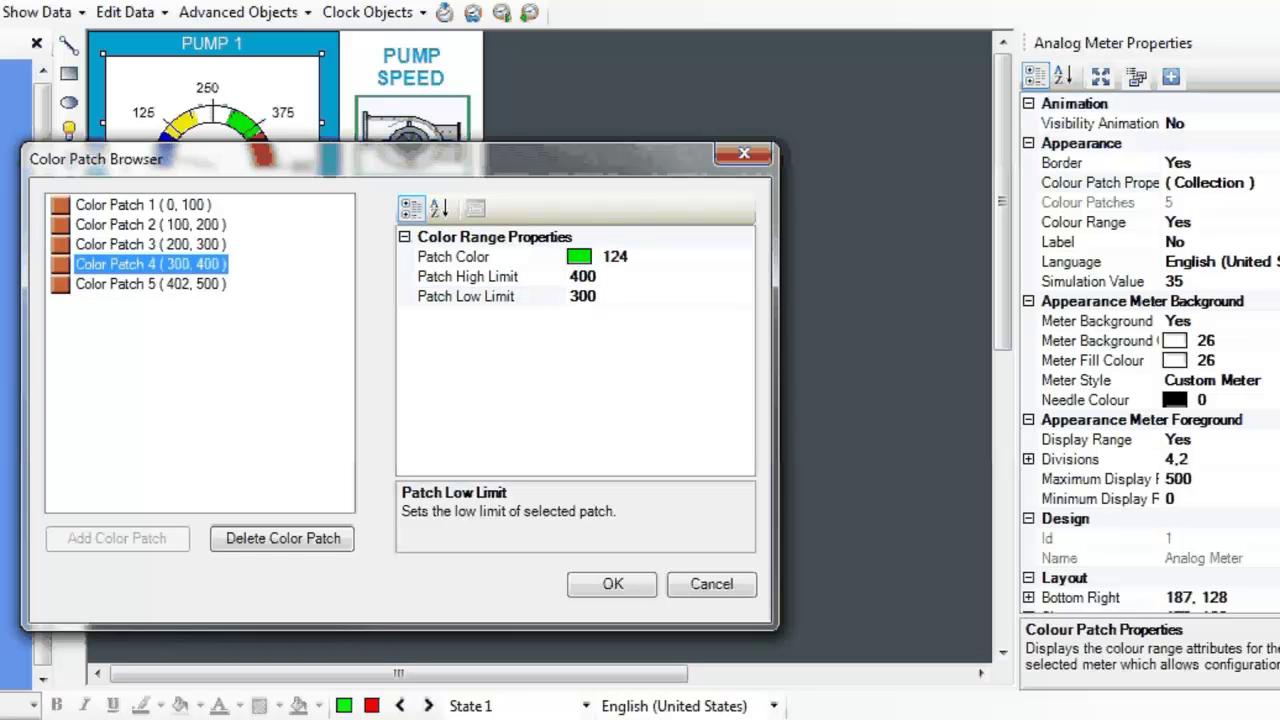
left_click(600, 277)
key("BackSpace")
type("1")
key("Return")
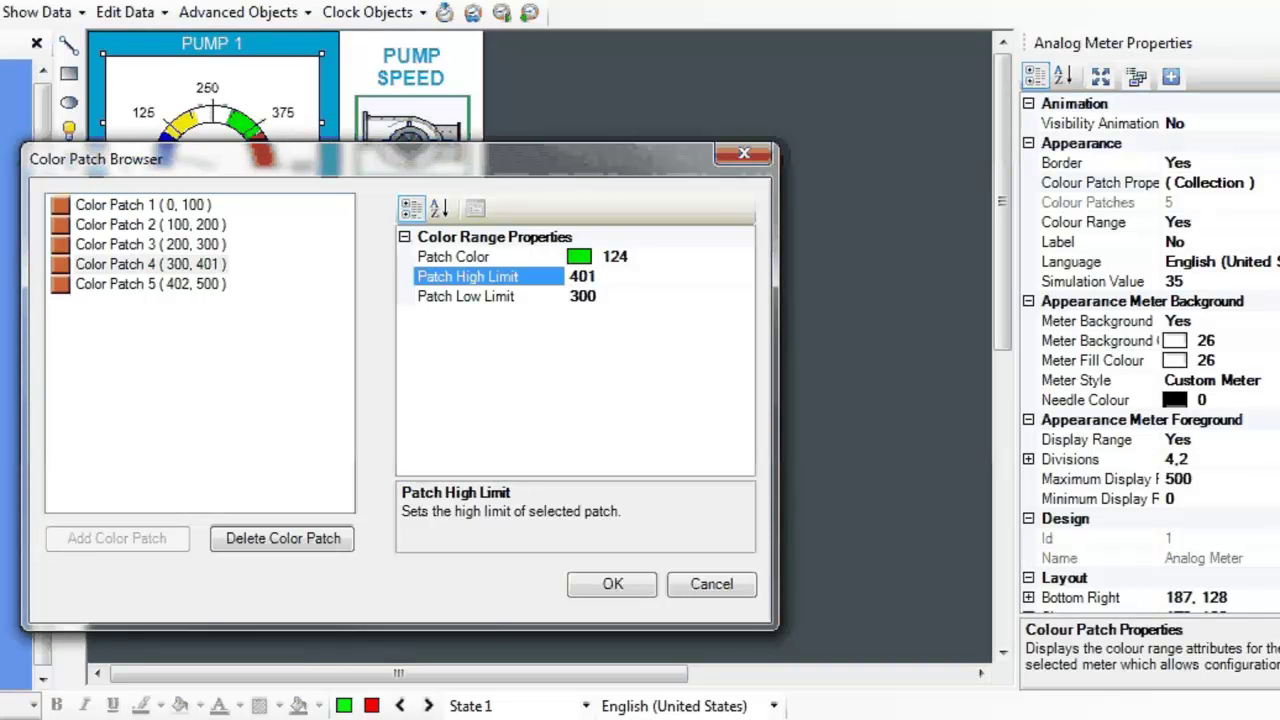
key("Return")
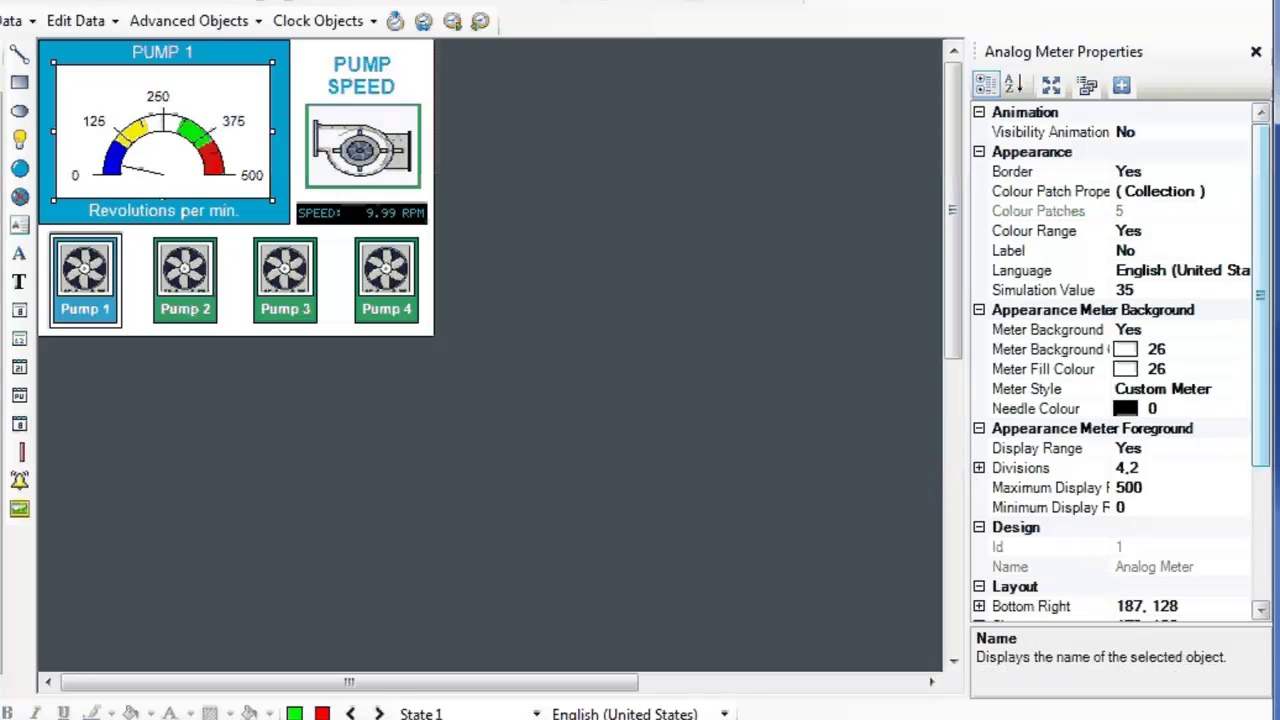
- Set the analog meter's end angle to 360 degrees
left_click_drag(1261, 294, 1261, 427)
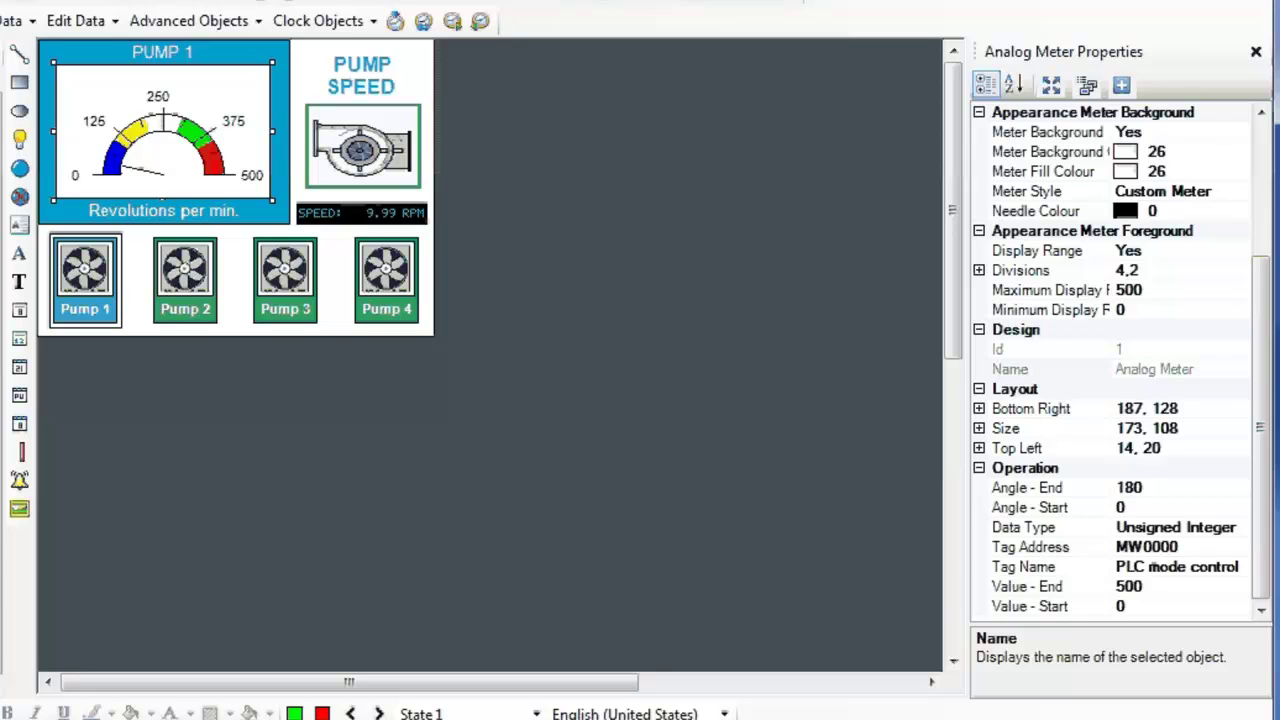
left_click(1130, 507)
double_click(1130, 488)
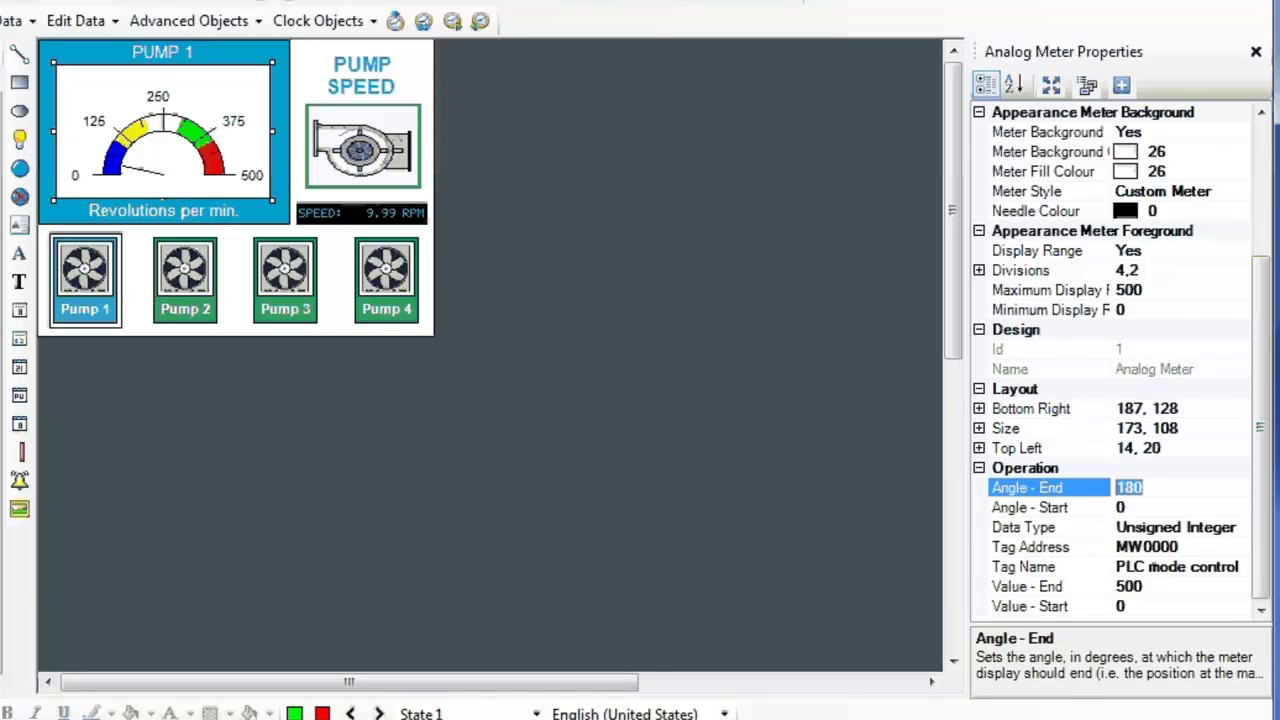
type("360")
key("Return")
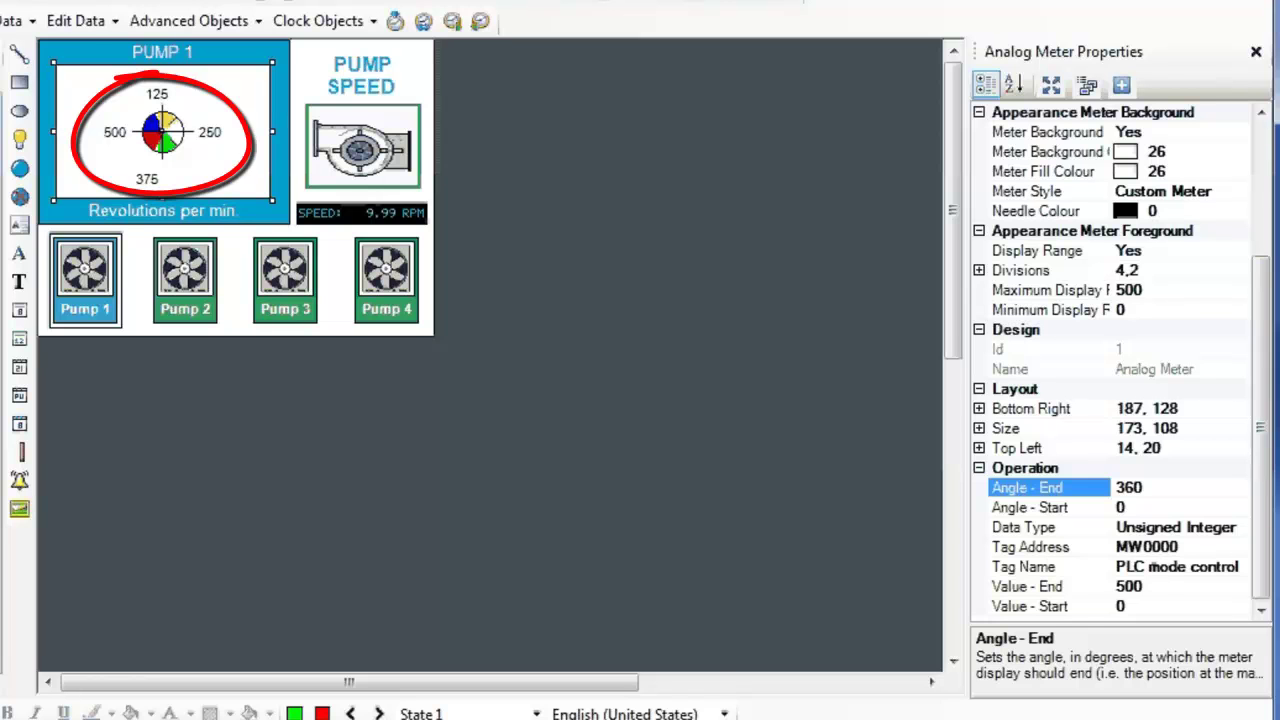
- Set the analog meter's start angle to 90 degrees and its end angle to 180 degrees
double_click(1124, 508)
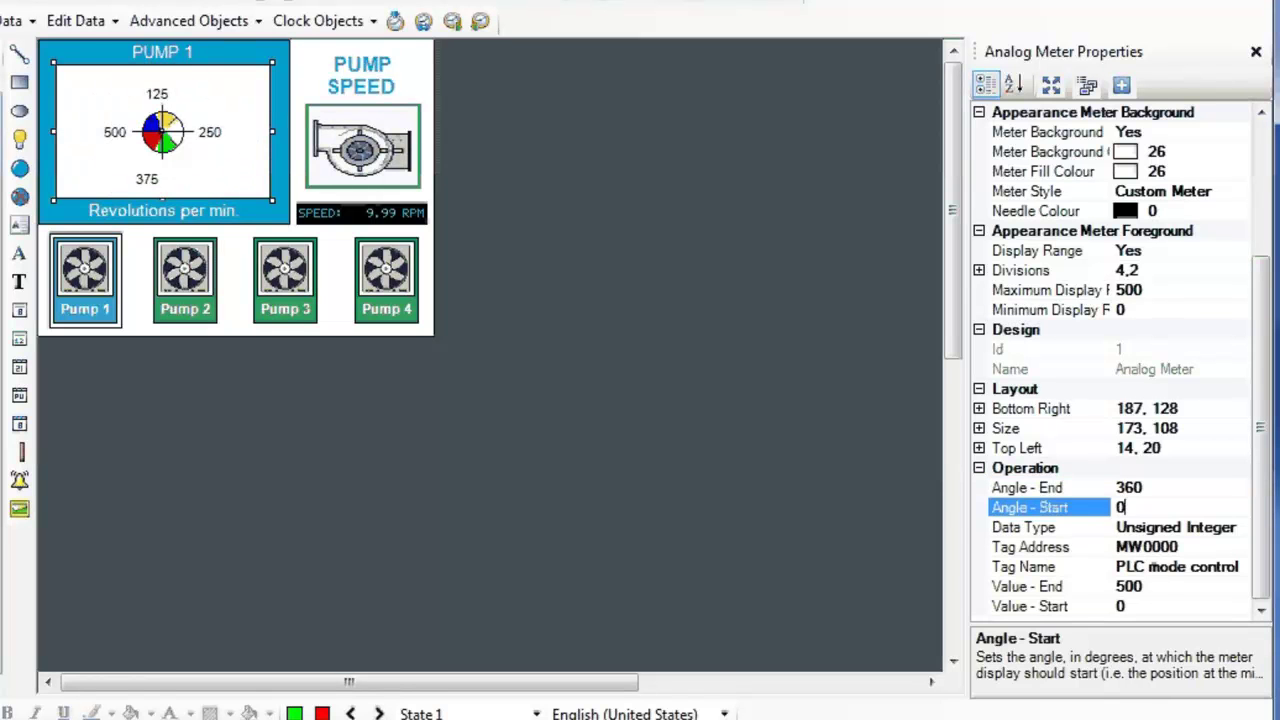
type("90")
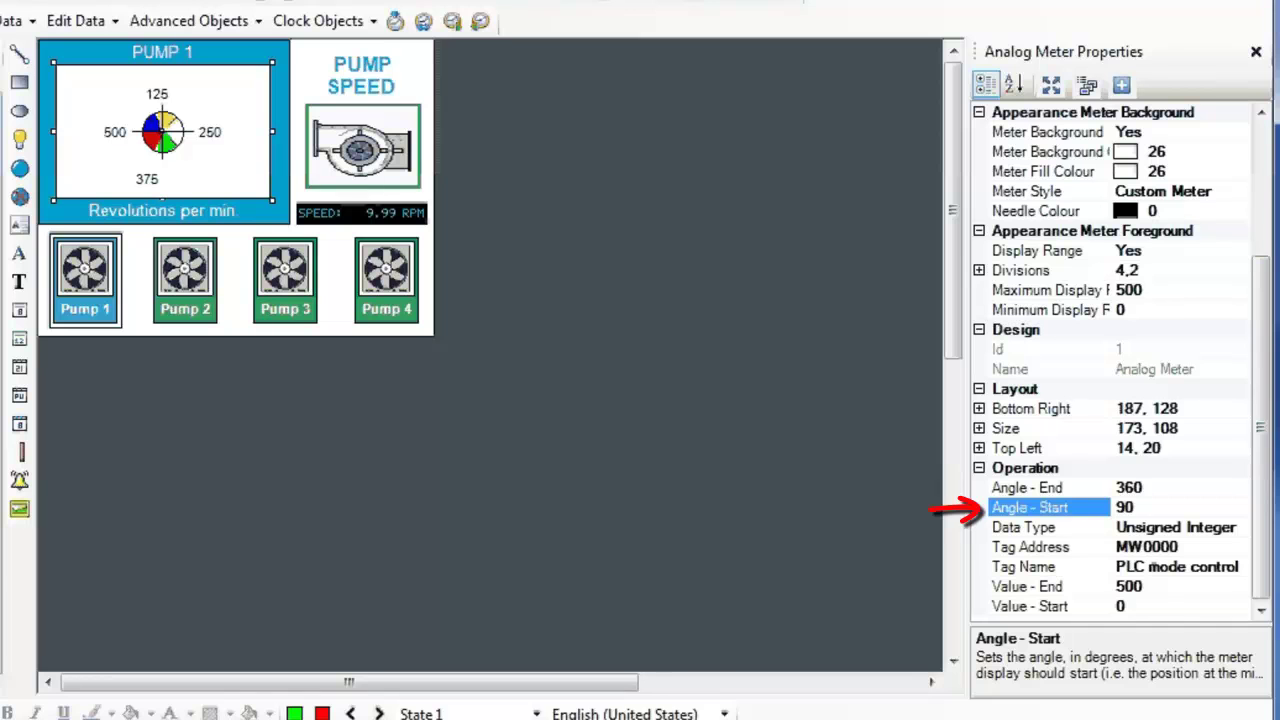
key("Return")
left_click(1146, 488)
double_click(1129, 488)
type("180")
key("Return")
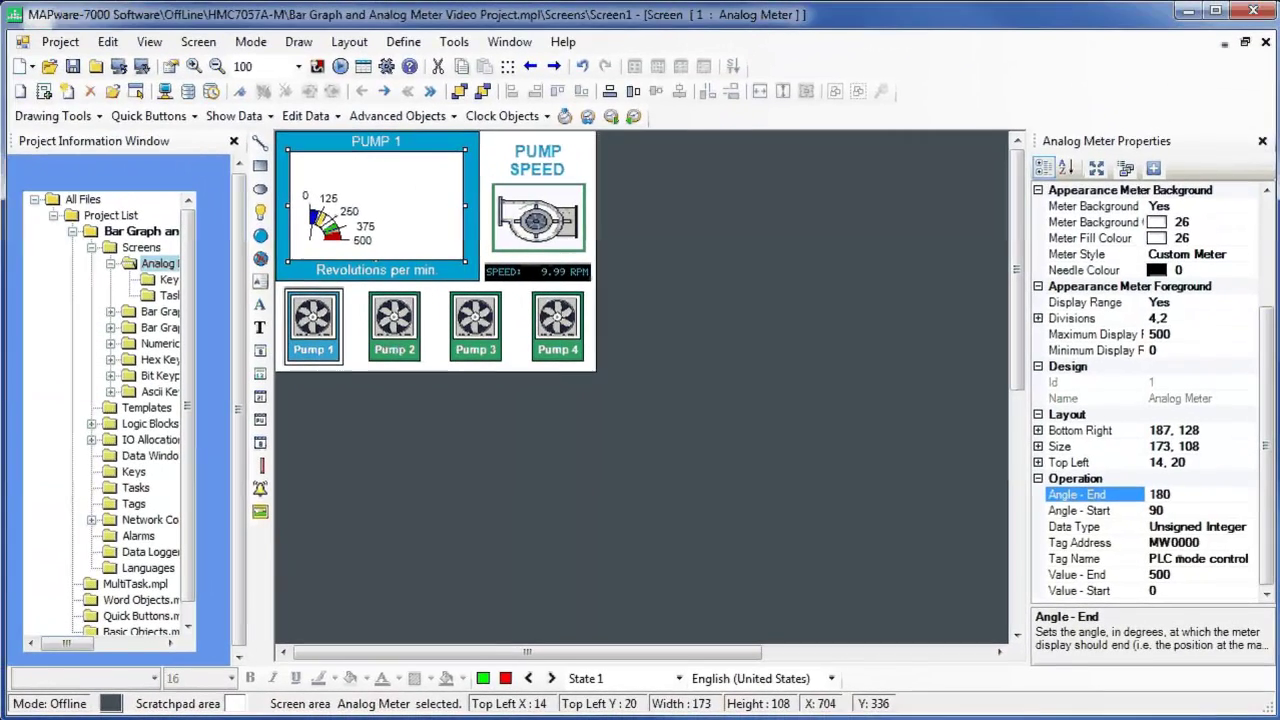
- Look up the Analog Meter topic in the help index and read through its property descriptions
left_click(563, 42)
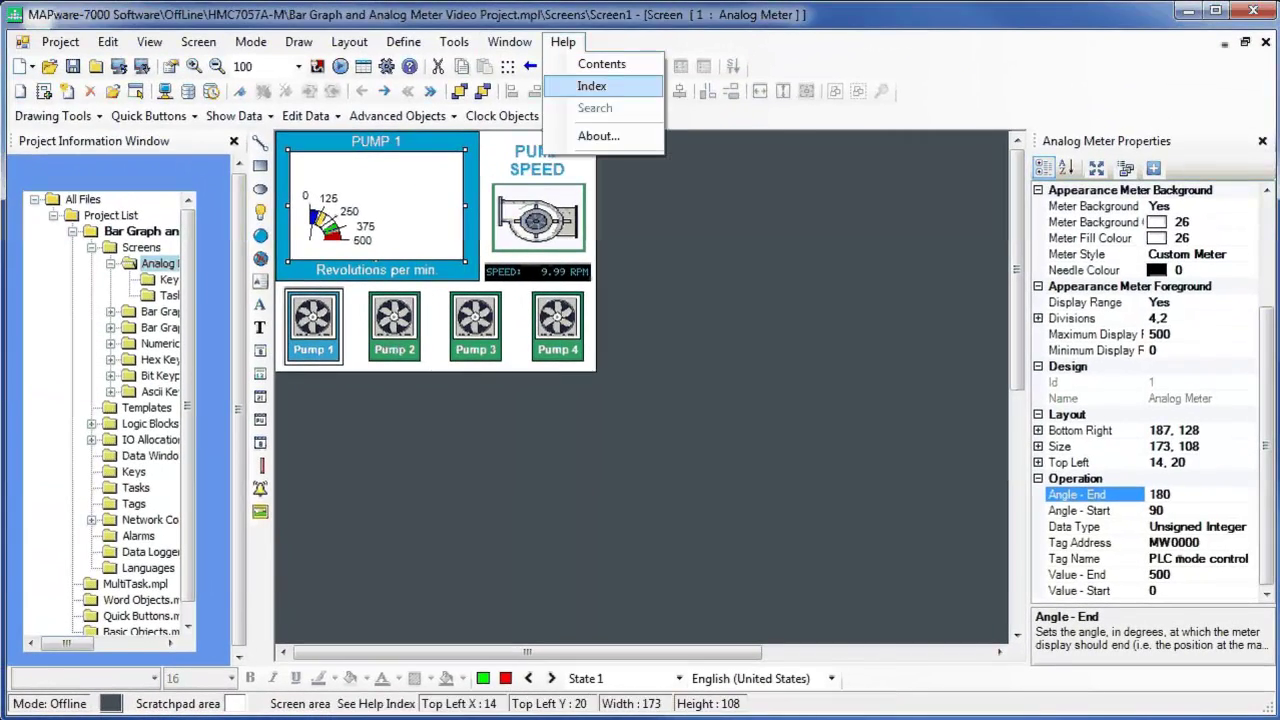
left_click(591, 86)
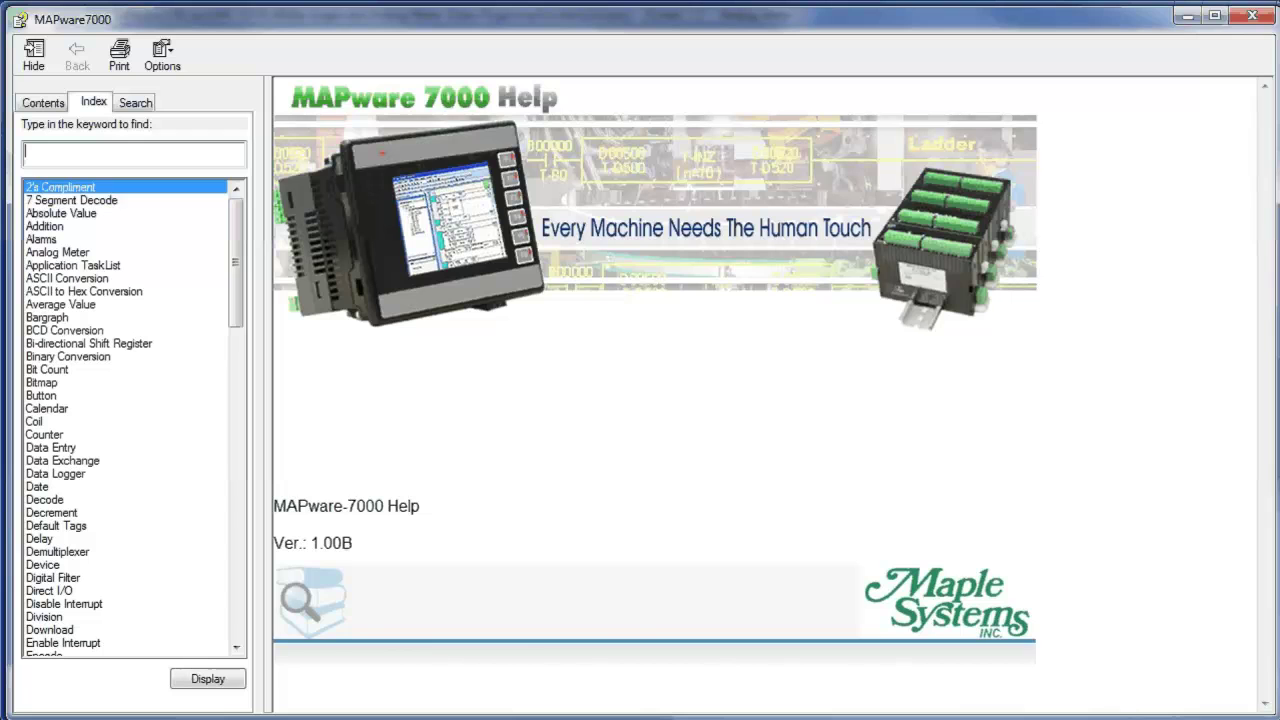
double_click(57, 252)
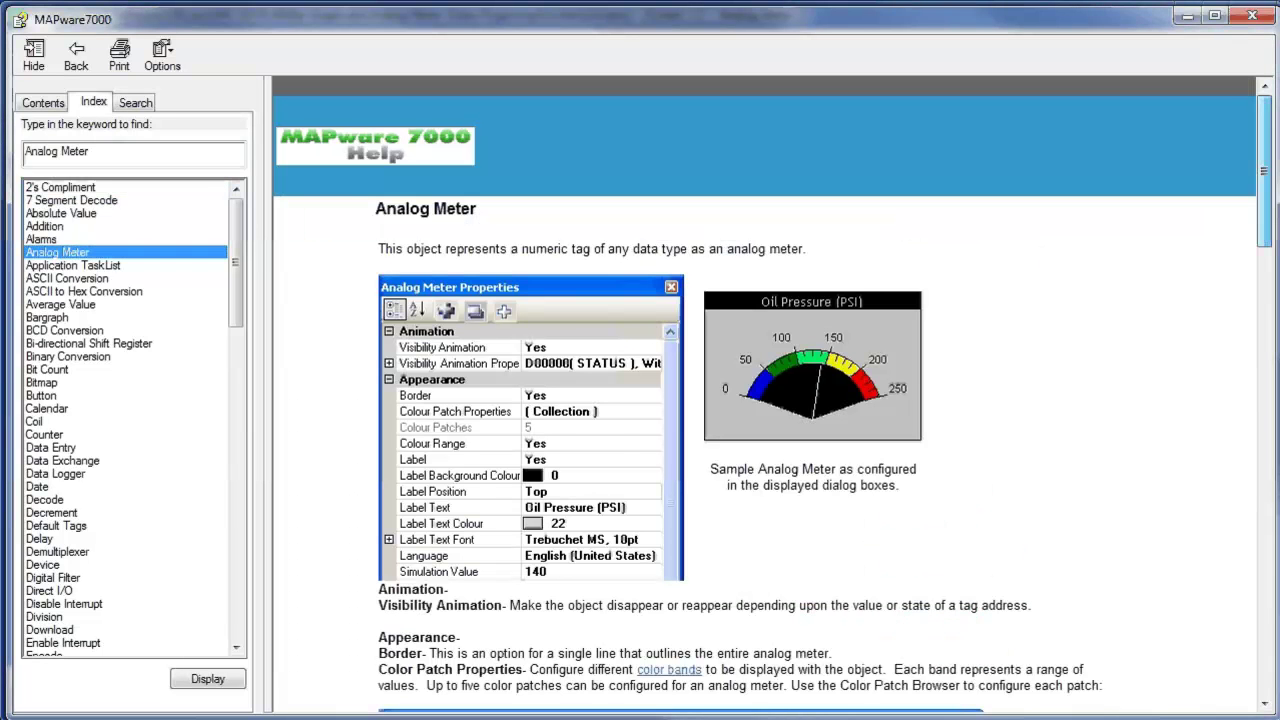
scroll(765, 400, "down", 5)
scroll(765, 400, "down", 9)
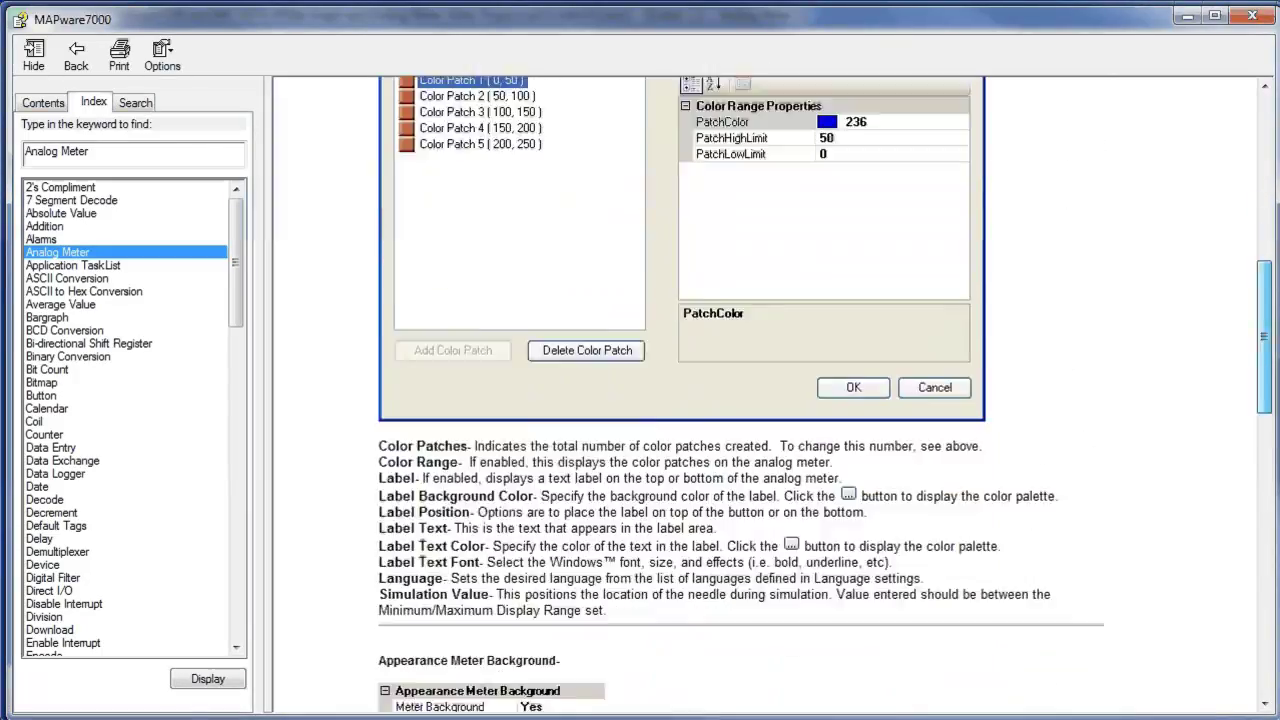
scroll(740, 400, "down", 3)
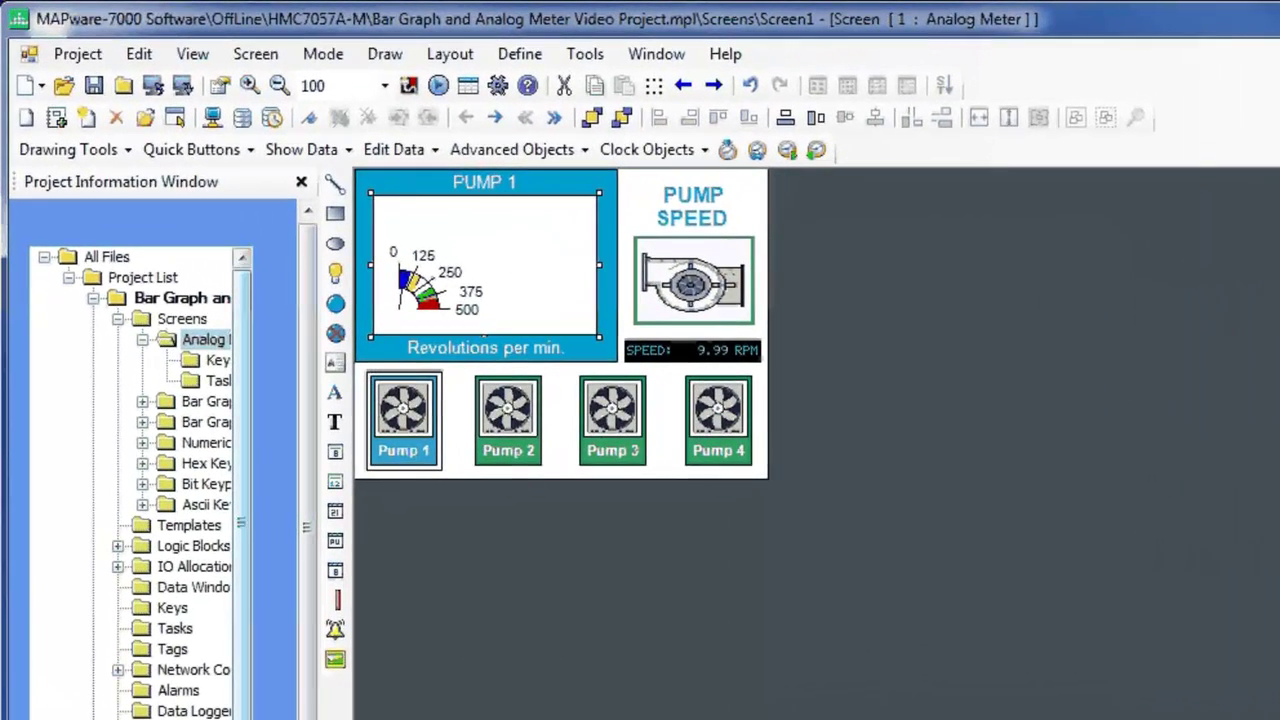
- Open the Bar Graphs screen and show the data type options of the Tank Paint Levels multiple bar graph
left_click(206, 401)
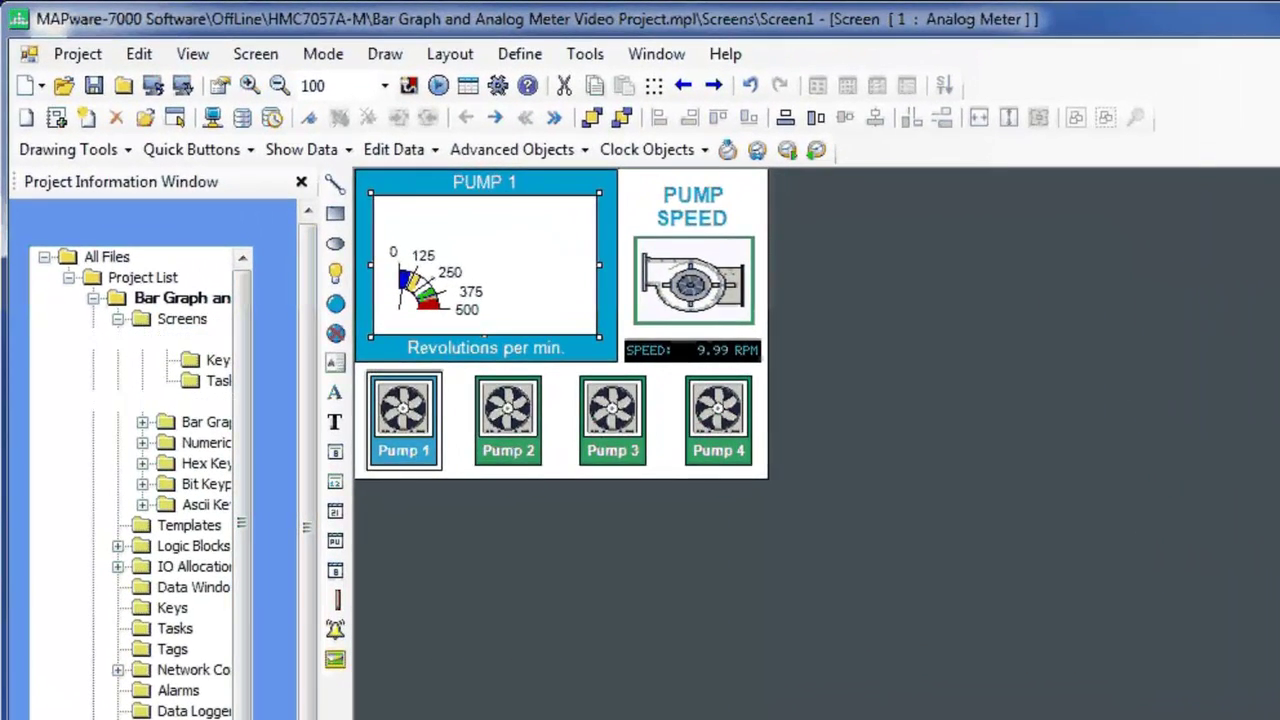
left_click(540, 150)
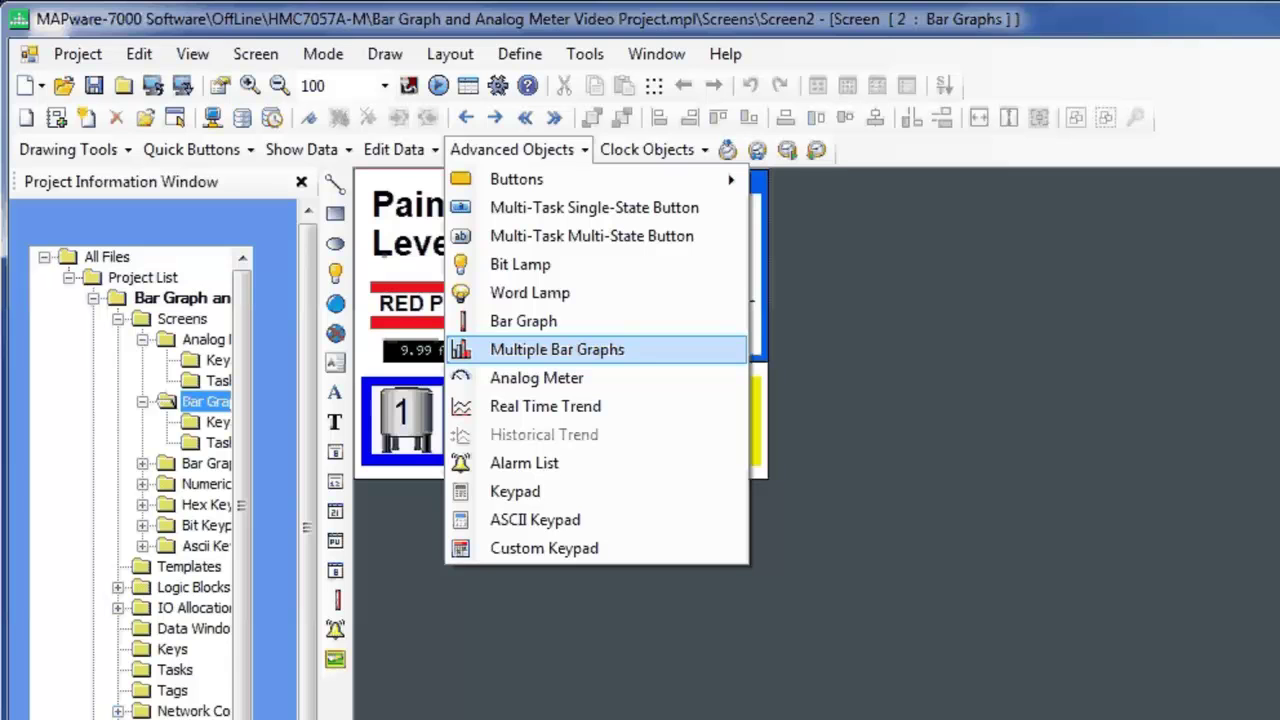
key("Escape")
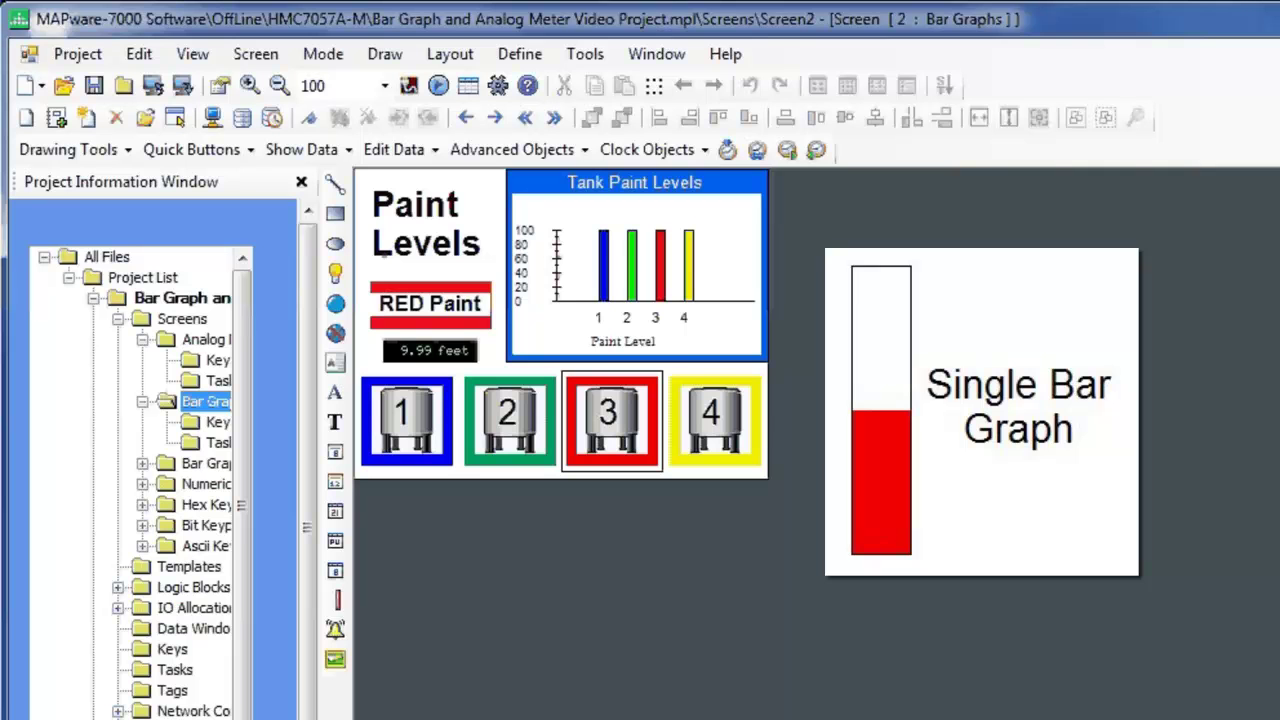
left_click(636, 274)
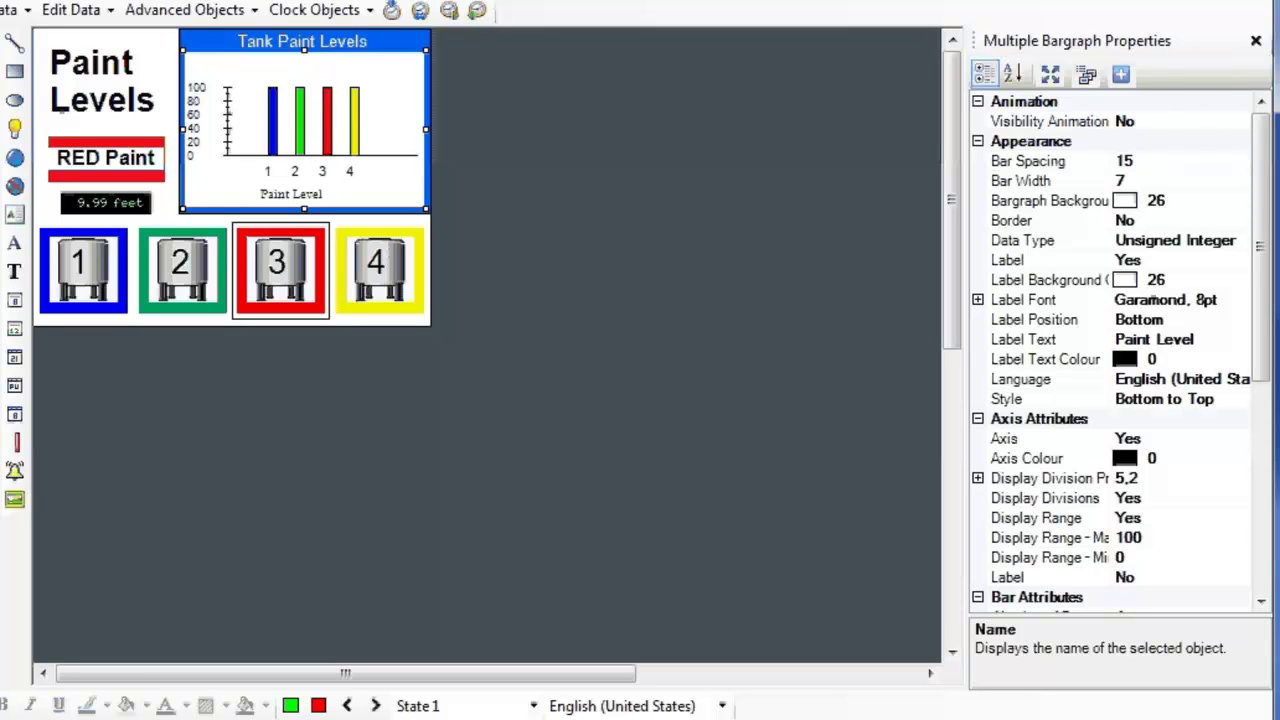
left_click(1175, 240)
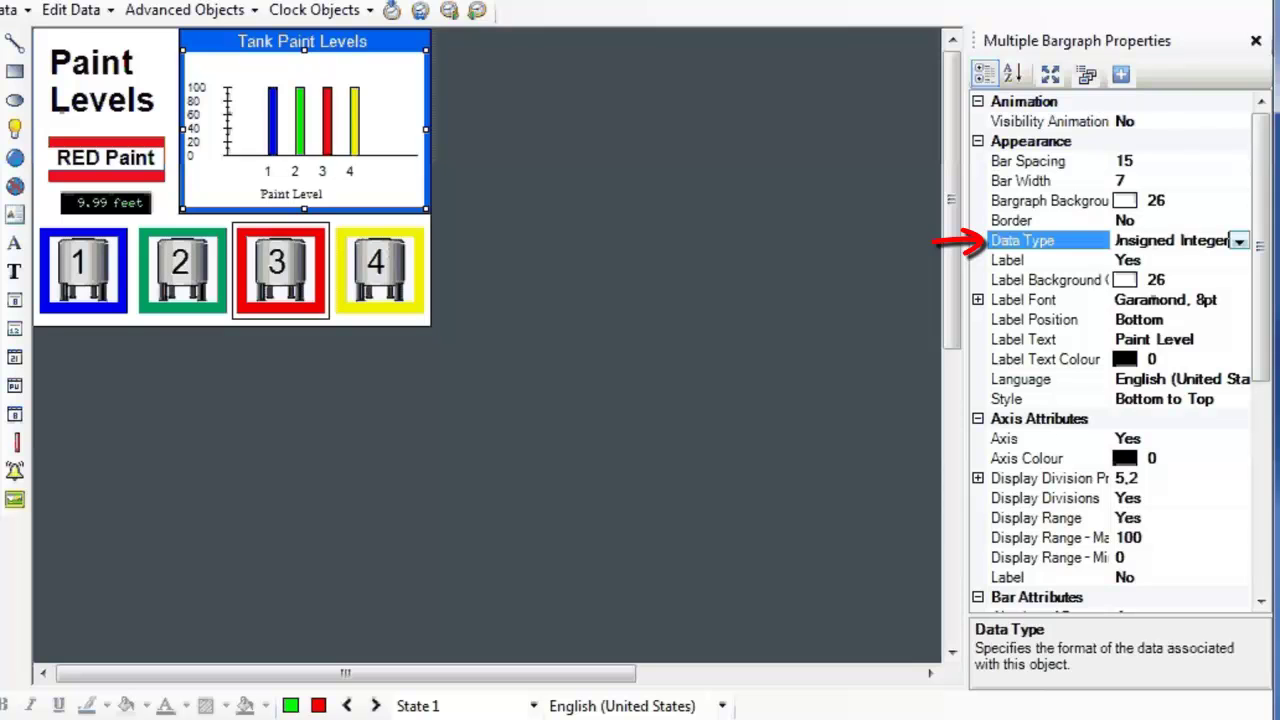
left_click(1239, 241)
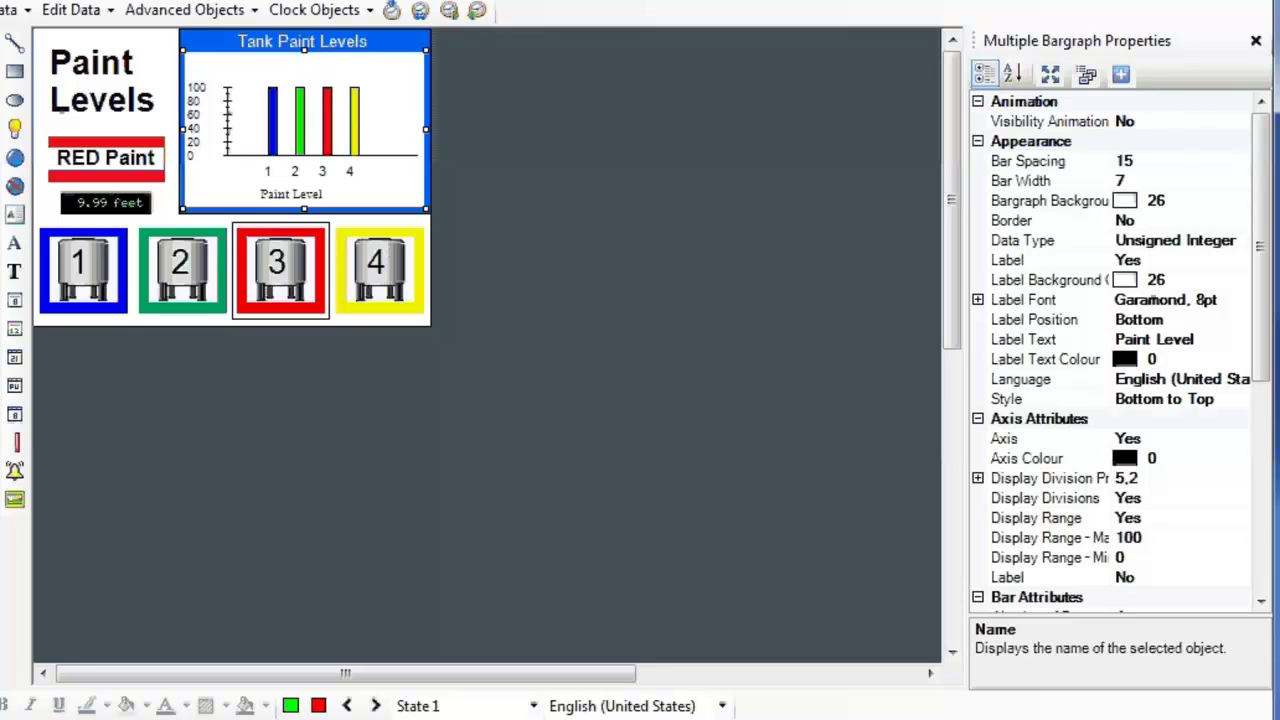
- Examine the multiple bar graph's individual bar attributes by switching the selected bar to Bar2 and back to Bar1
scroll(1110, 350, "down", 2)
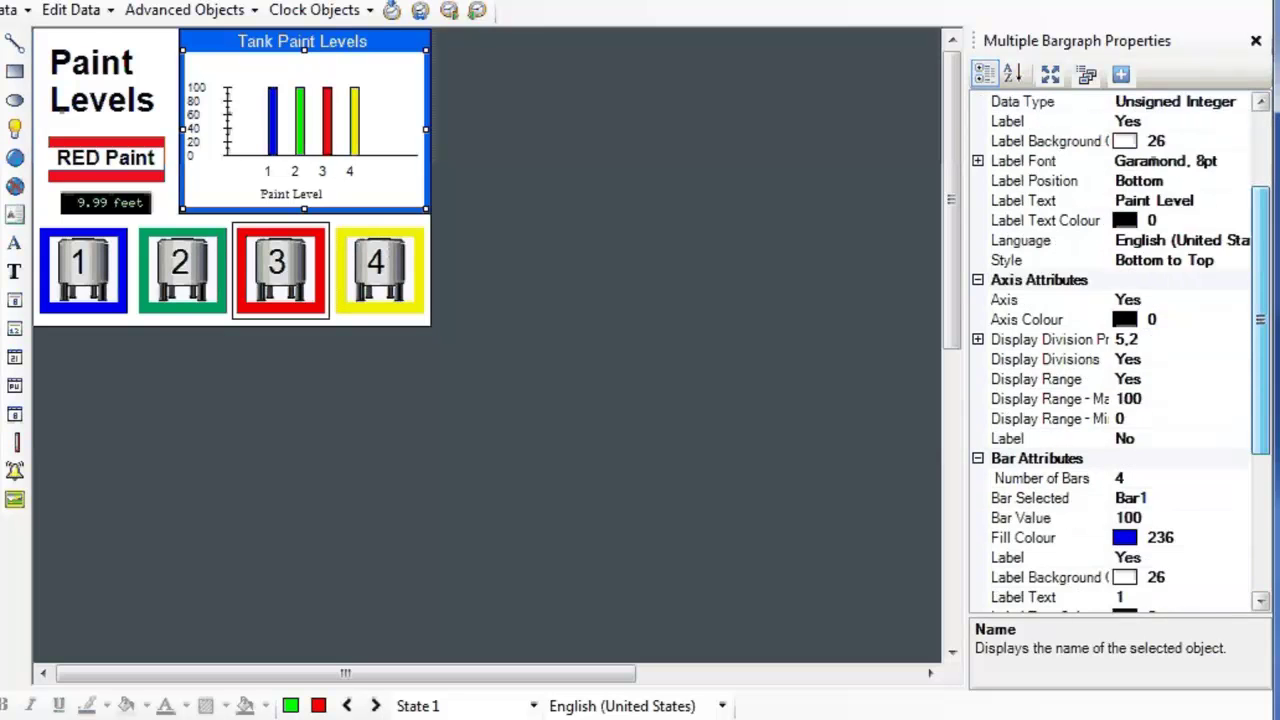
scroll(1110, 350, "down", 2)
scroll(1110, 350, "down", 1)
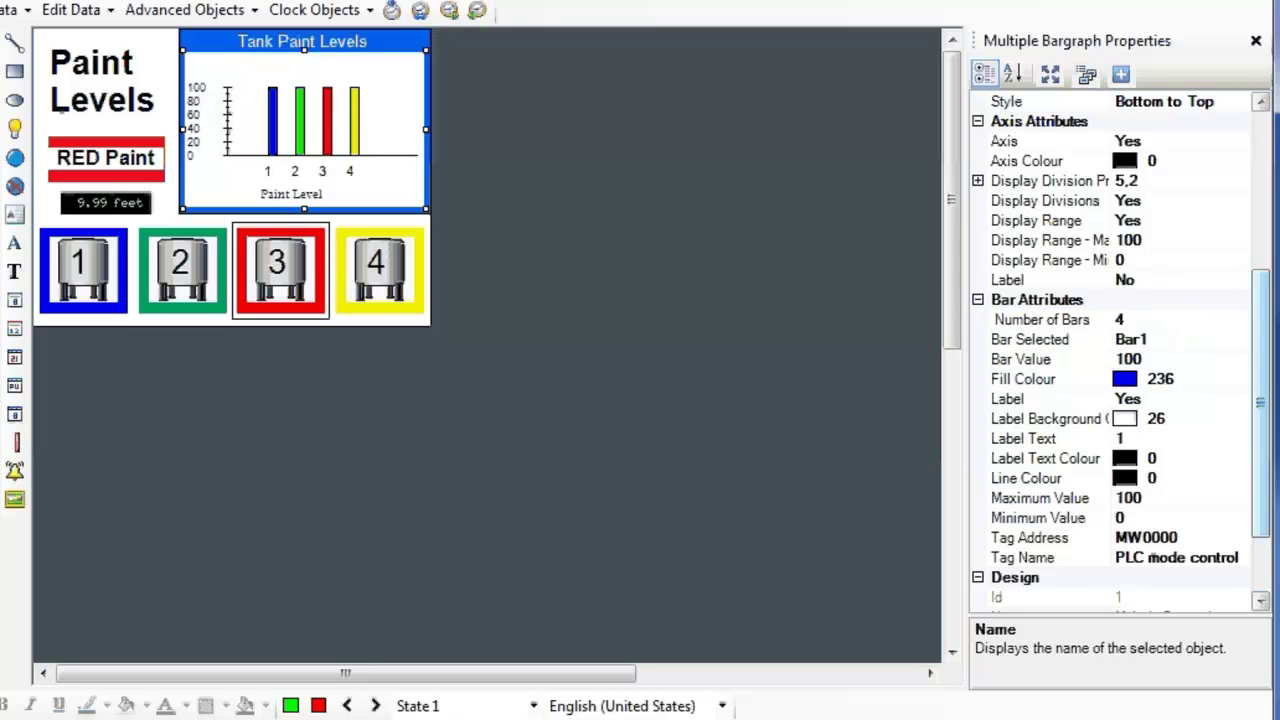
left_click(1148, 340)
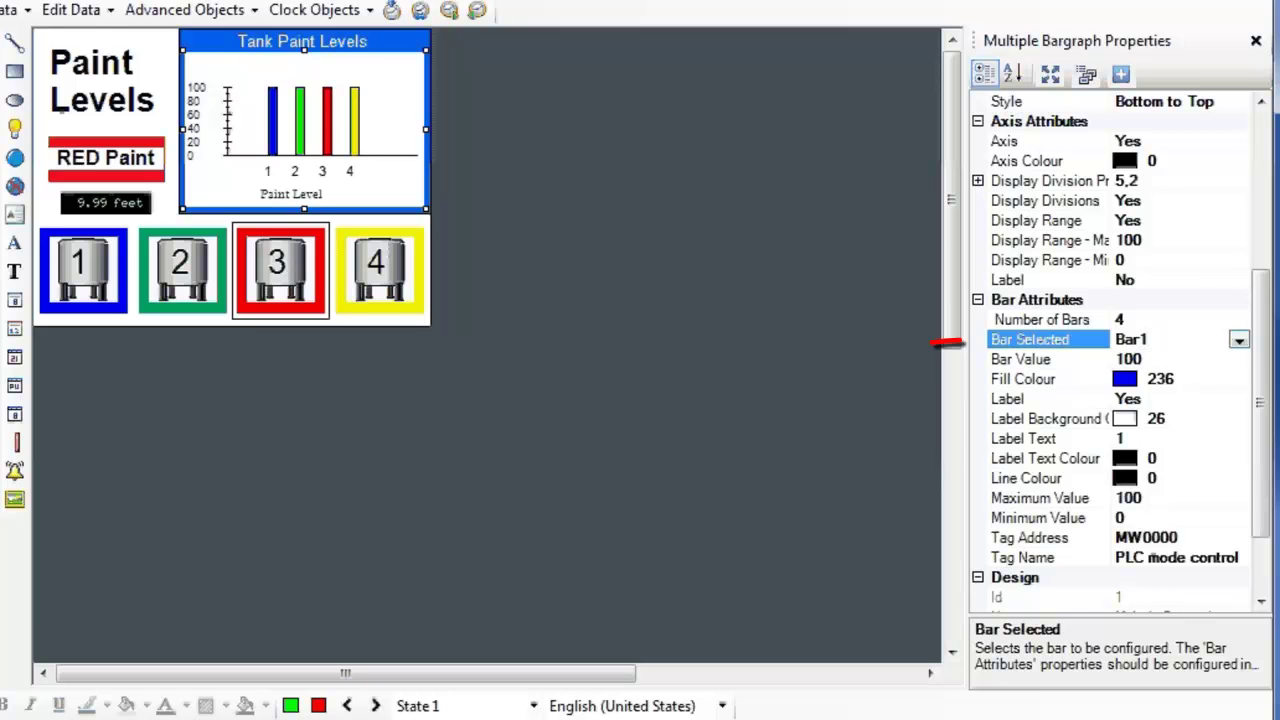
left_click(1239, 340)
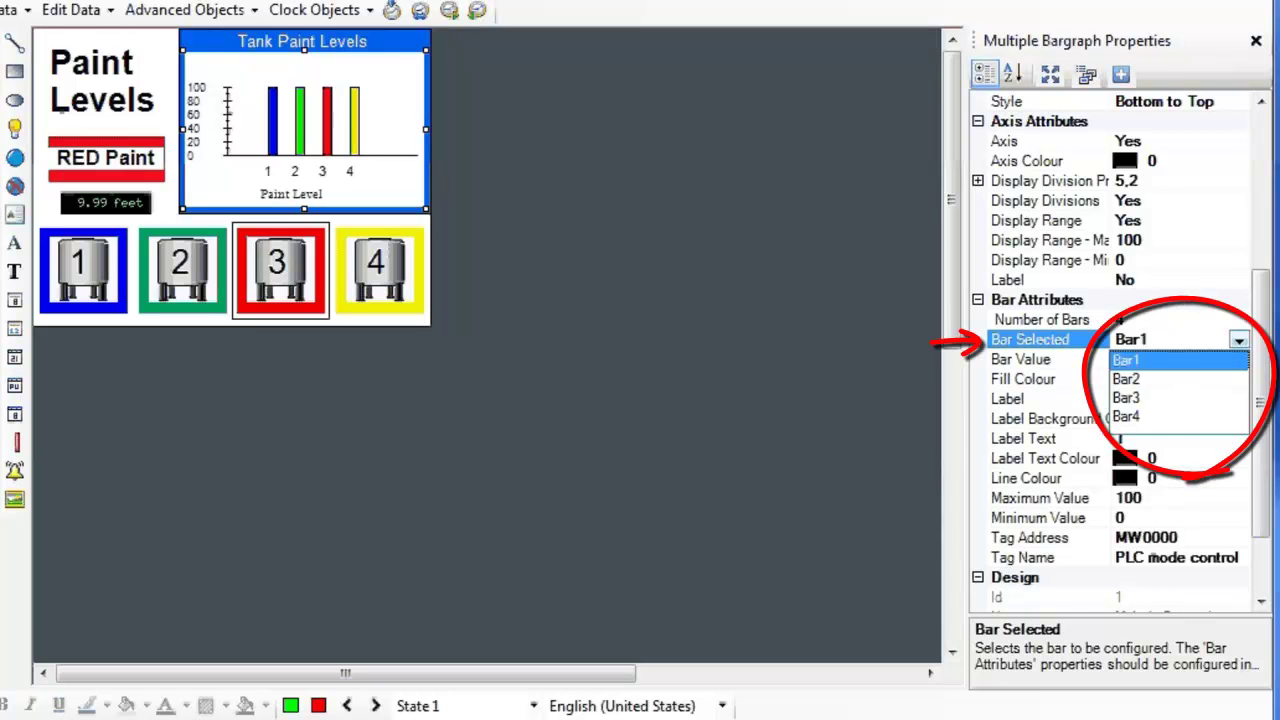
key("Return")
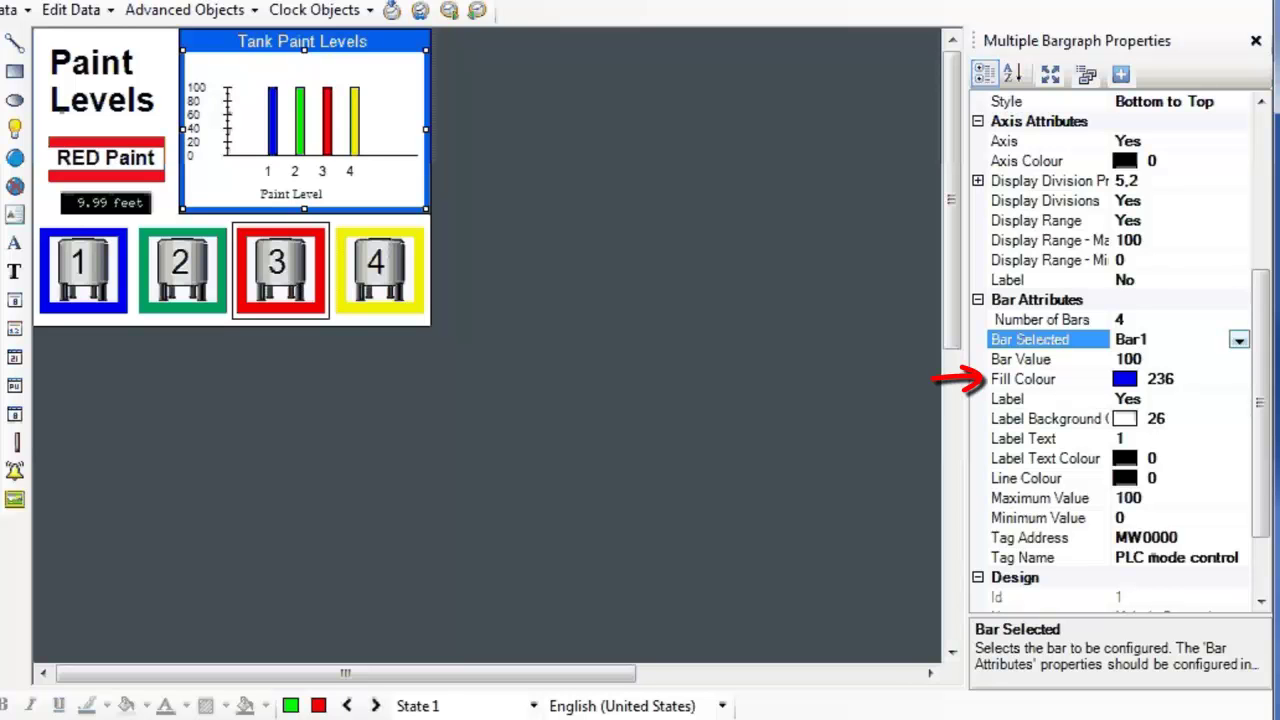
key("alt+Down")
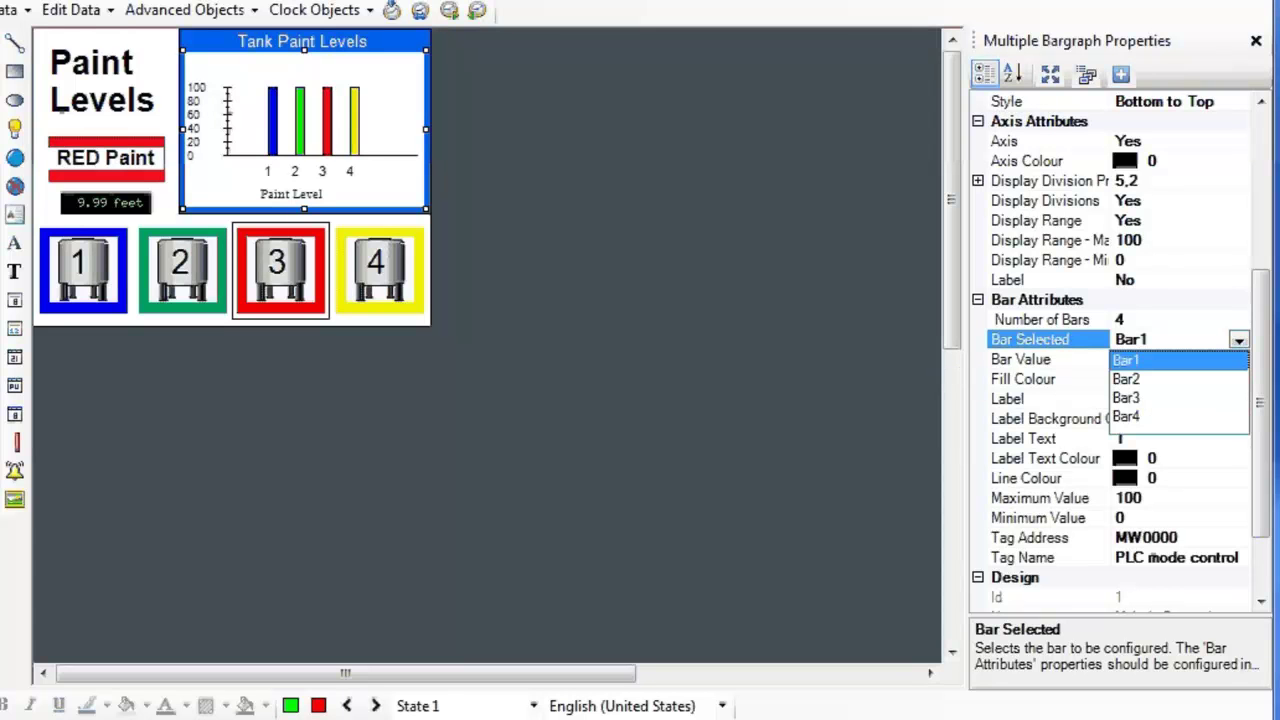
key("Down")
key("Return")
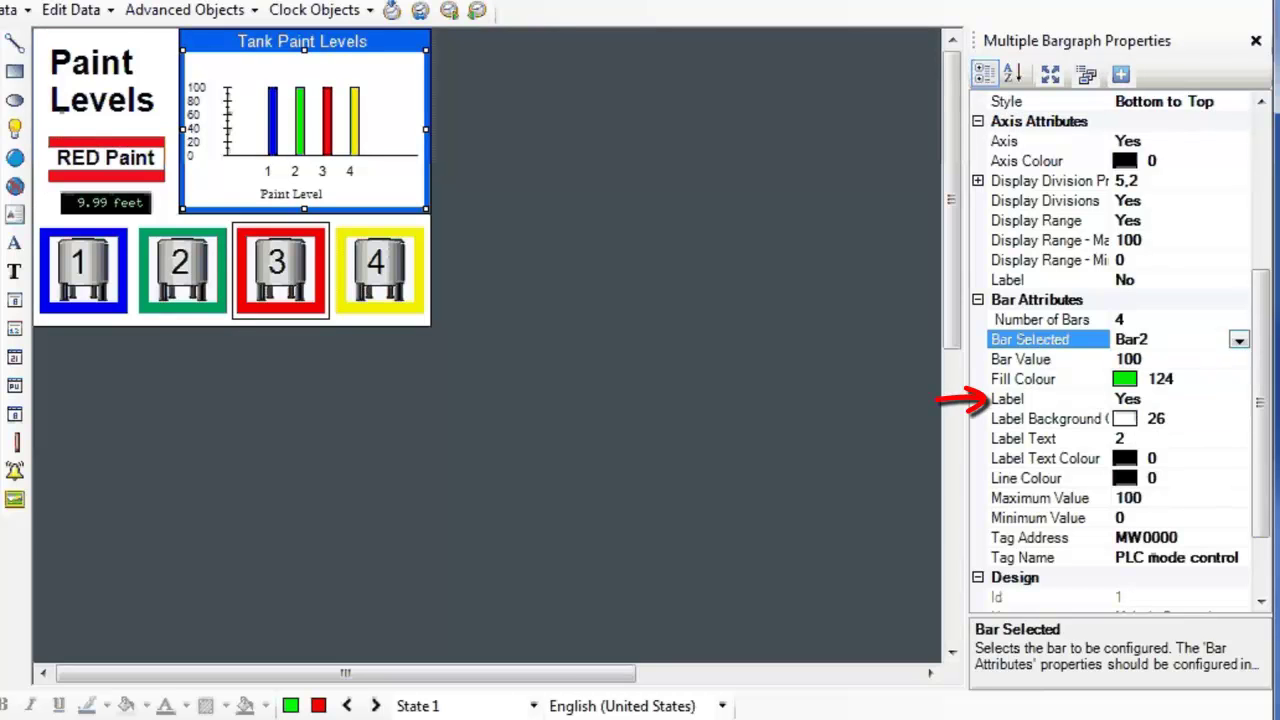
key("alt+Down")
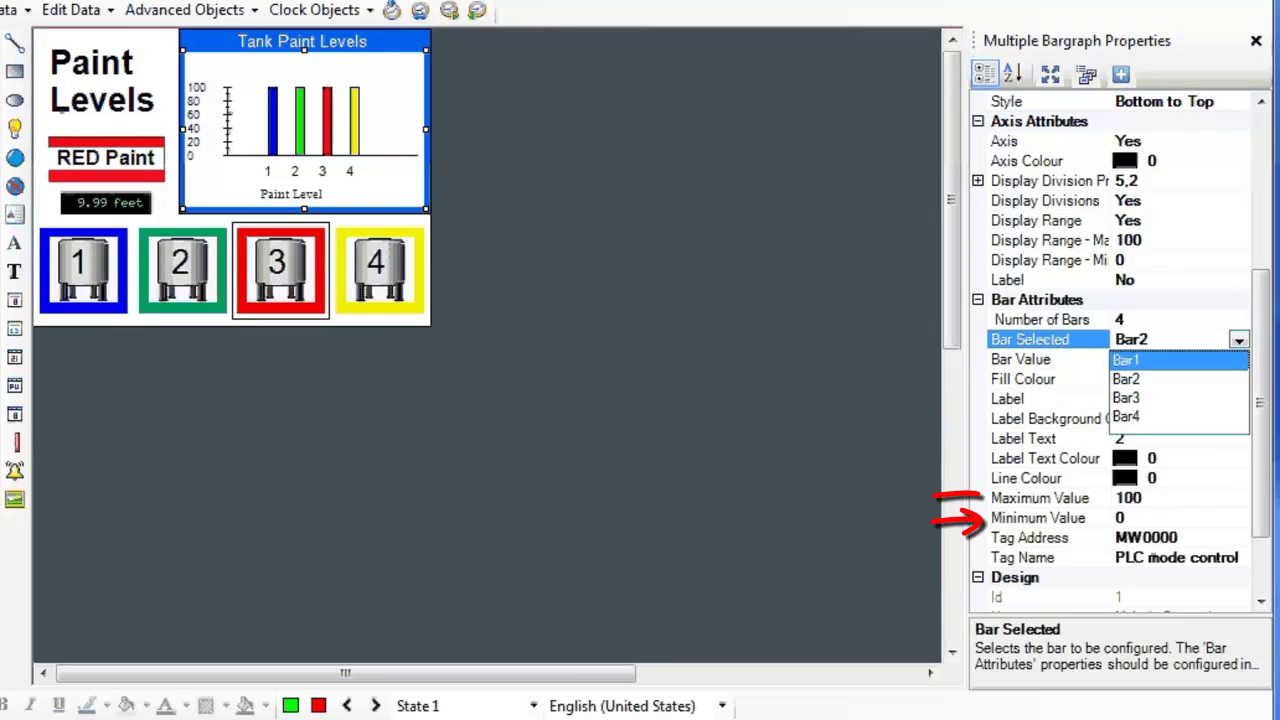
key("Return")
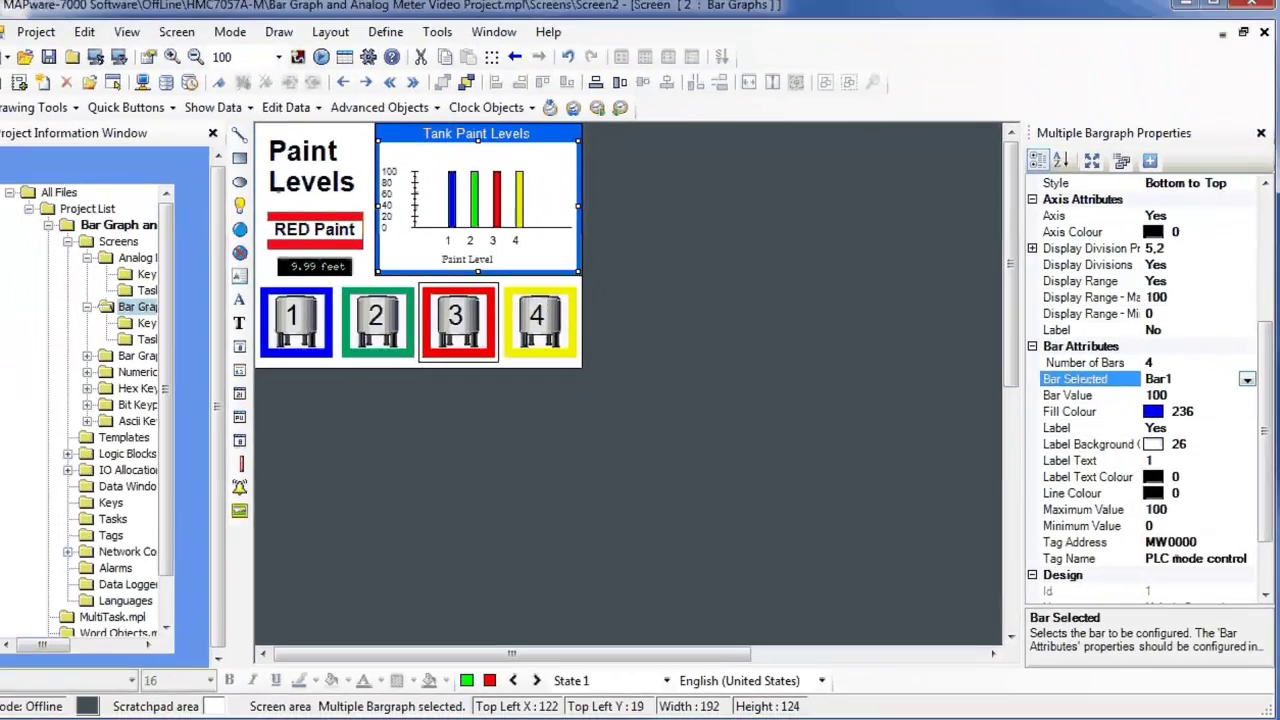
- Look up Bargraph in the help index and read through the Multiple Bar Graphs property descriptions
left_click(548, 31)
left_click(574, 73)
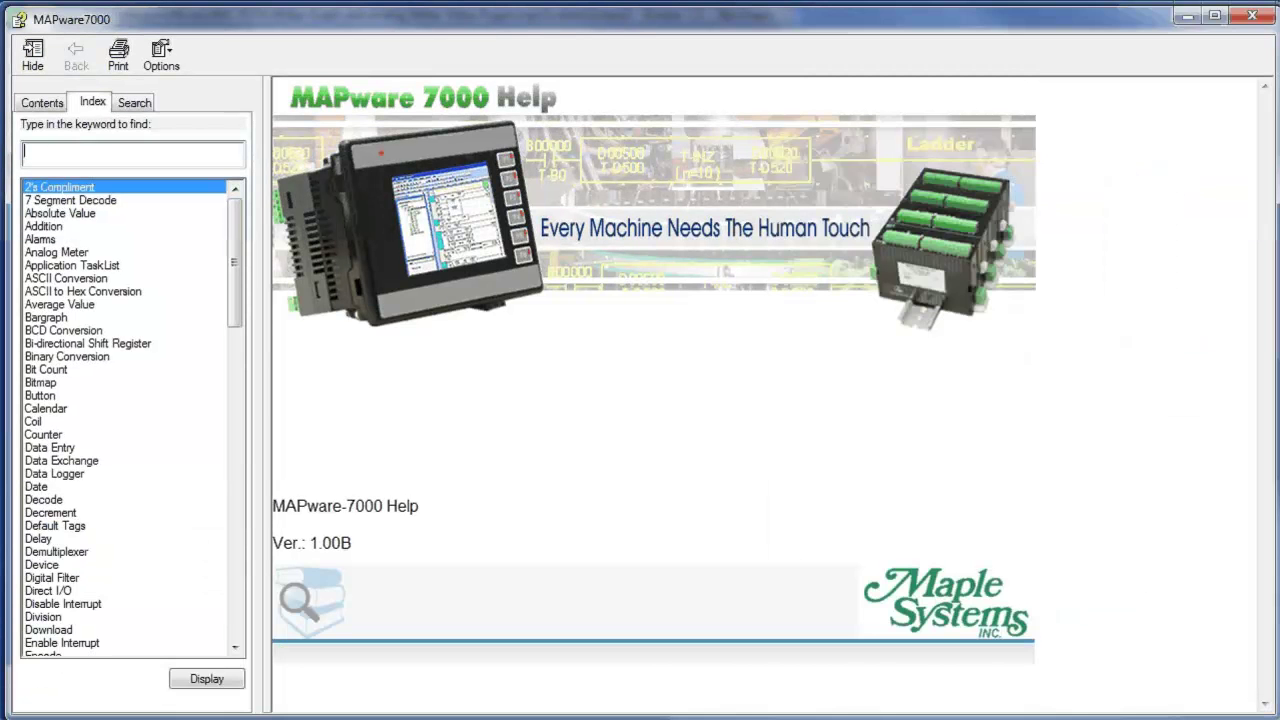
type("Bargraph")
key("Return")
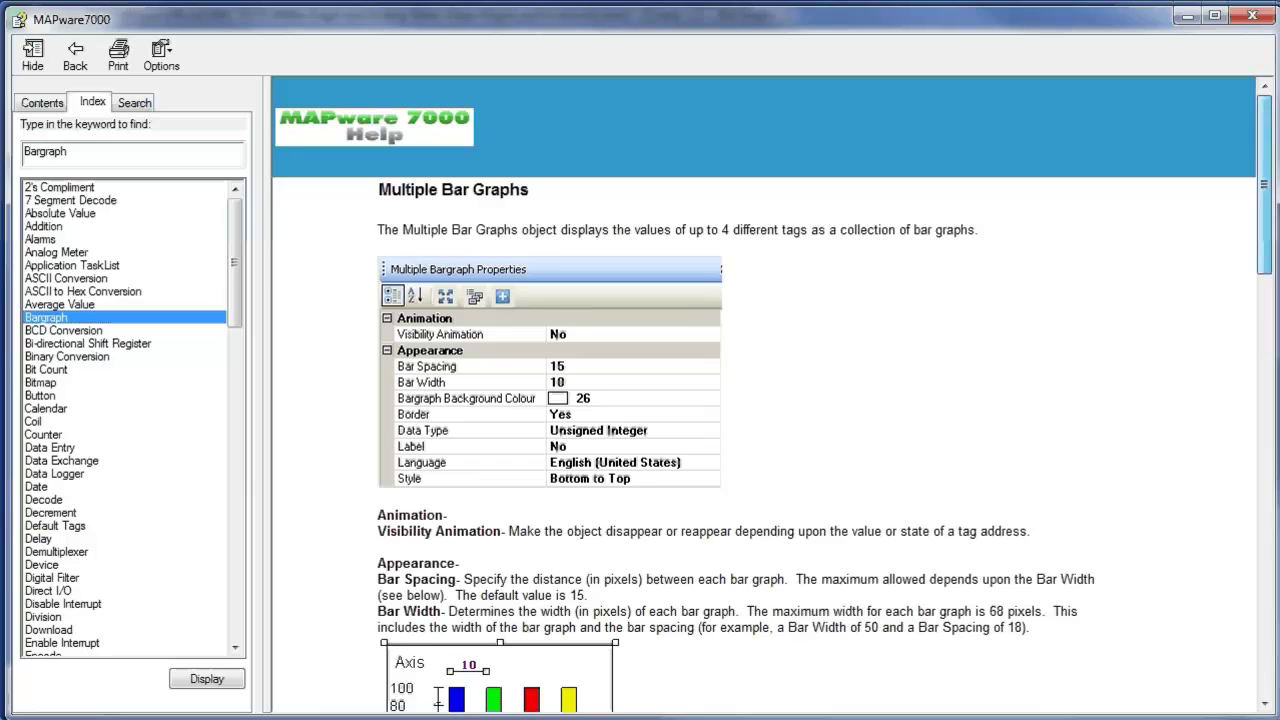
scroll(760, 400, "down", 2)
scroll(760, 400, "down", 10)
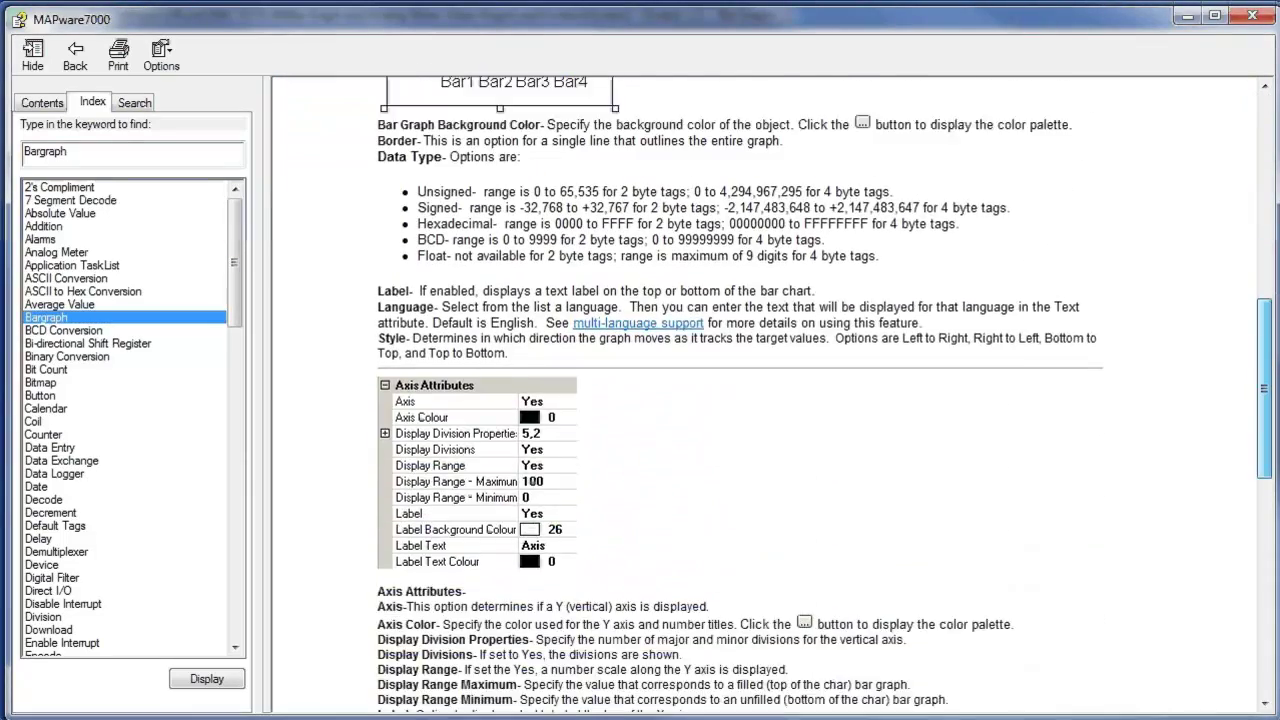
scroll(760, 400, "down", 10)
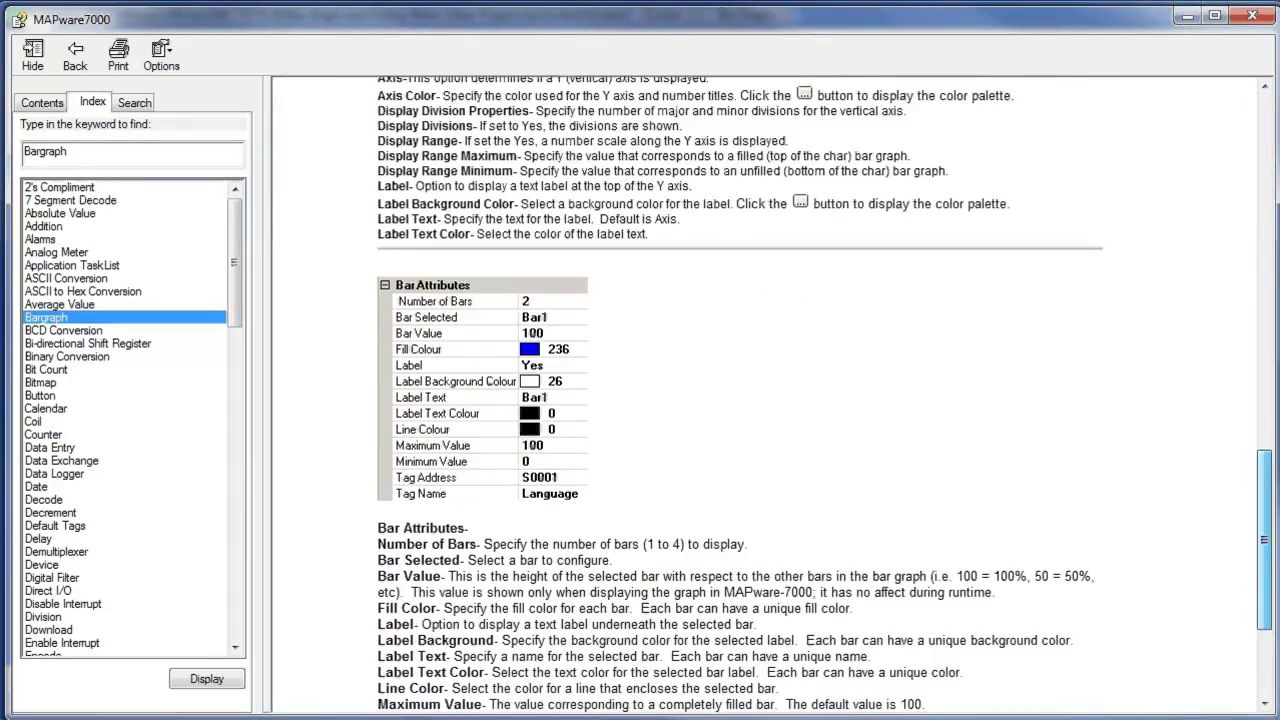
scroll(760, 400, "down", 3)
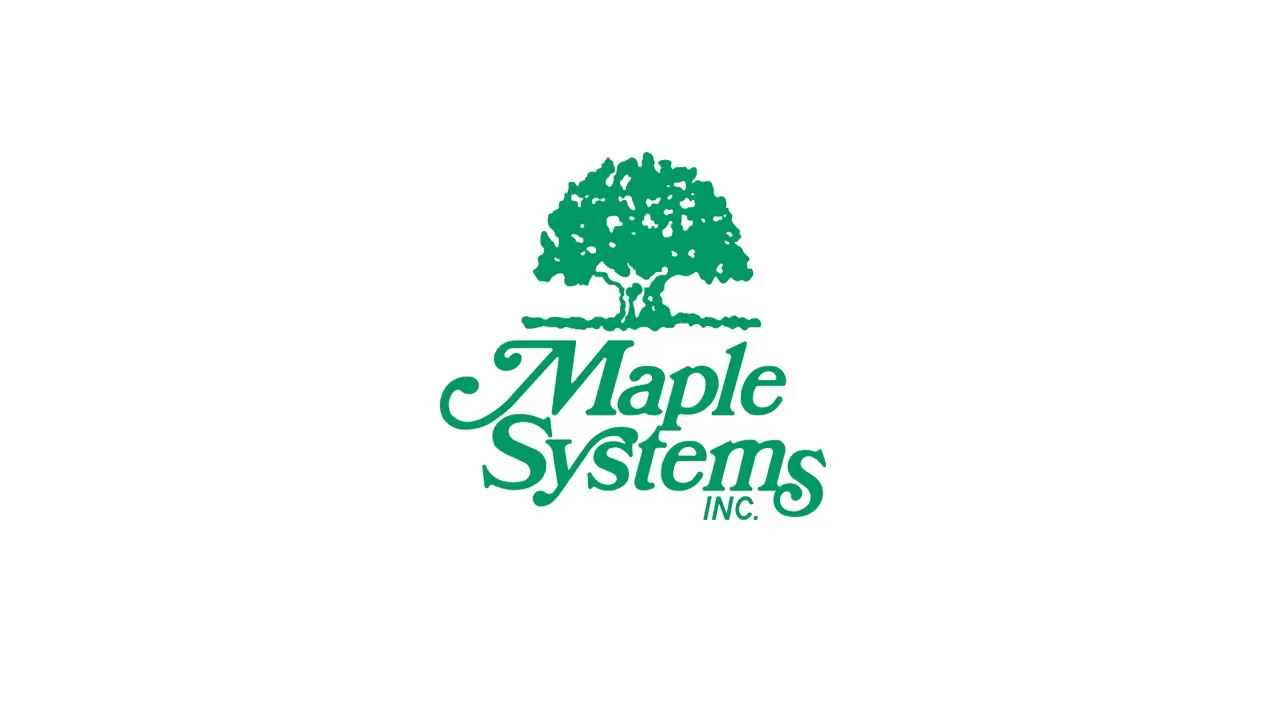